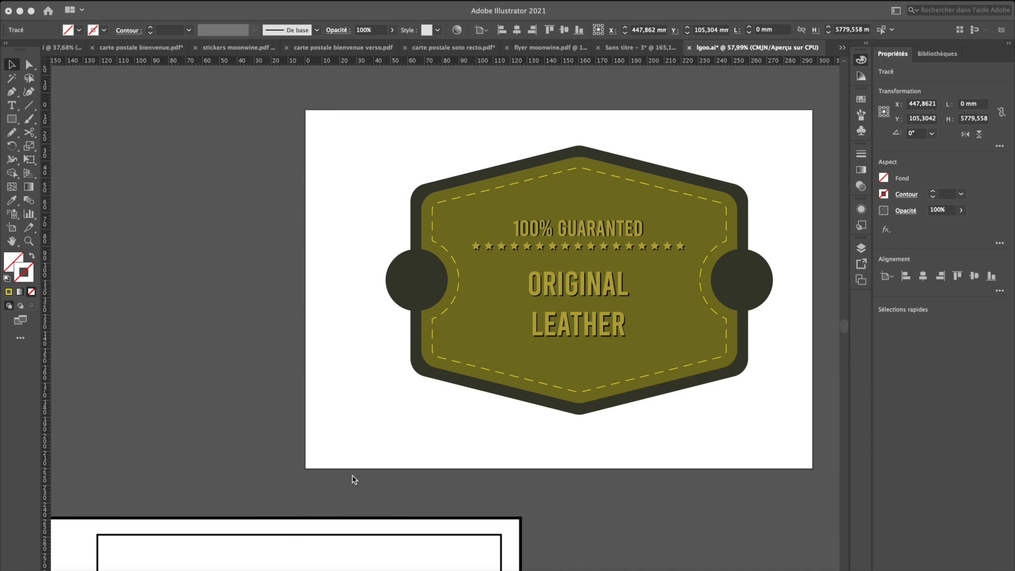
# - Delete the vertical guides running through the three separate badge shapes beside the artboard
pyautogui.press('F6')
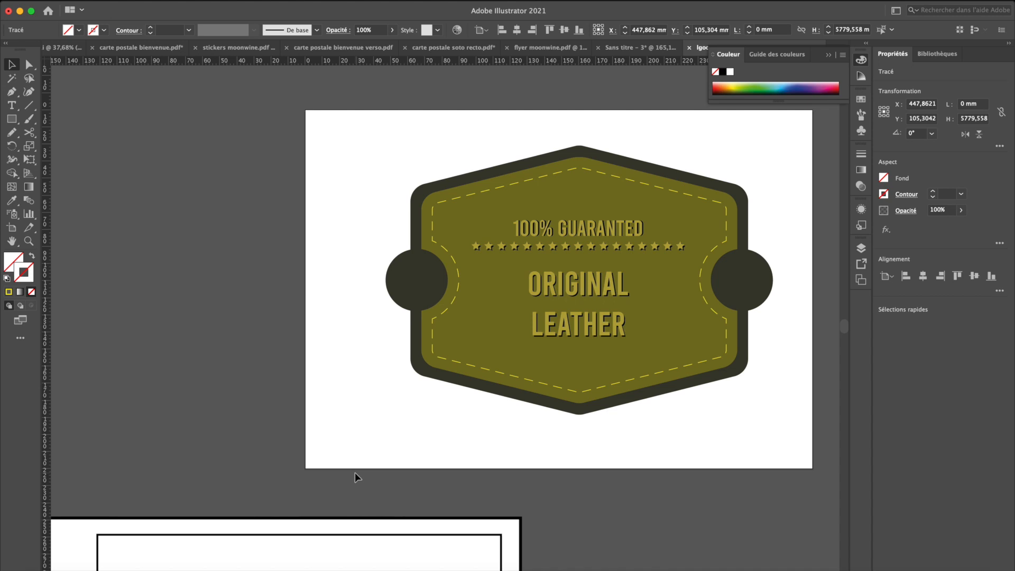
pyautogui.hscroll(10, 354, 471)
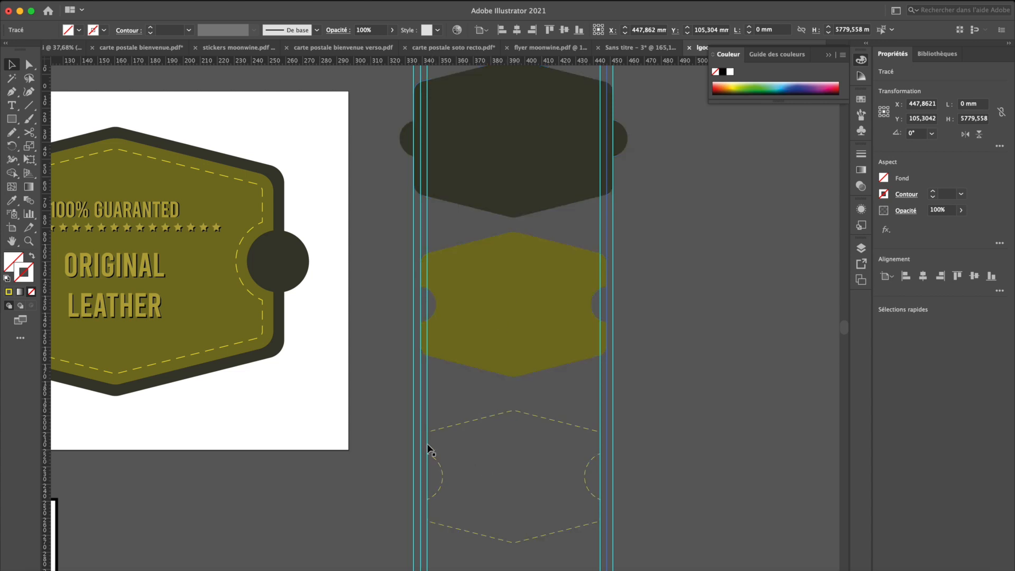
pyautogui.scroll(1, 523, 479)
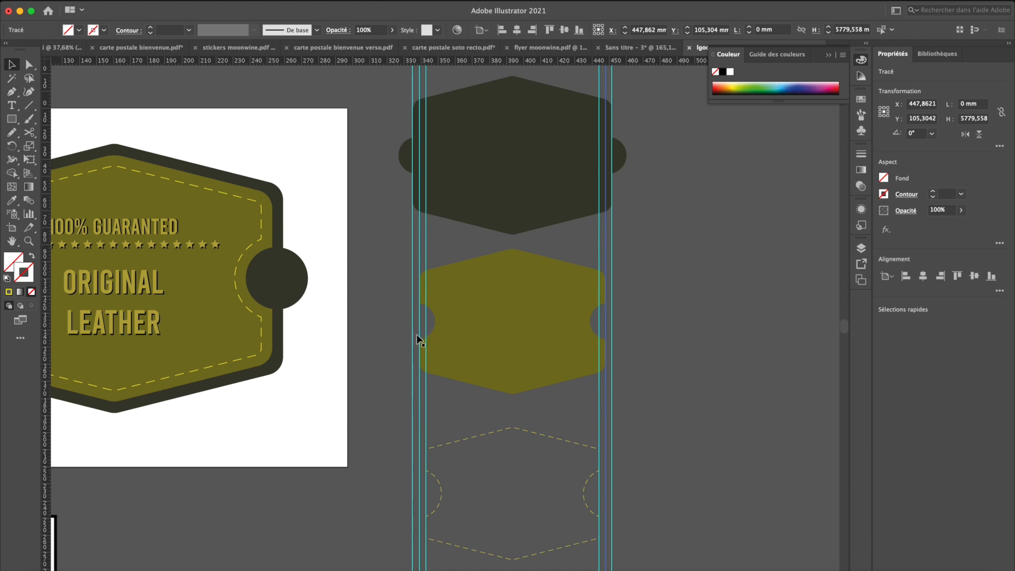
pyautogui.click(402, 235)
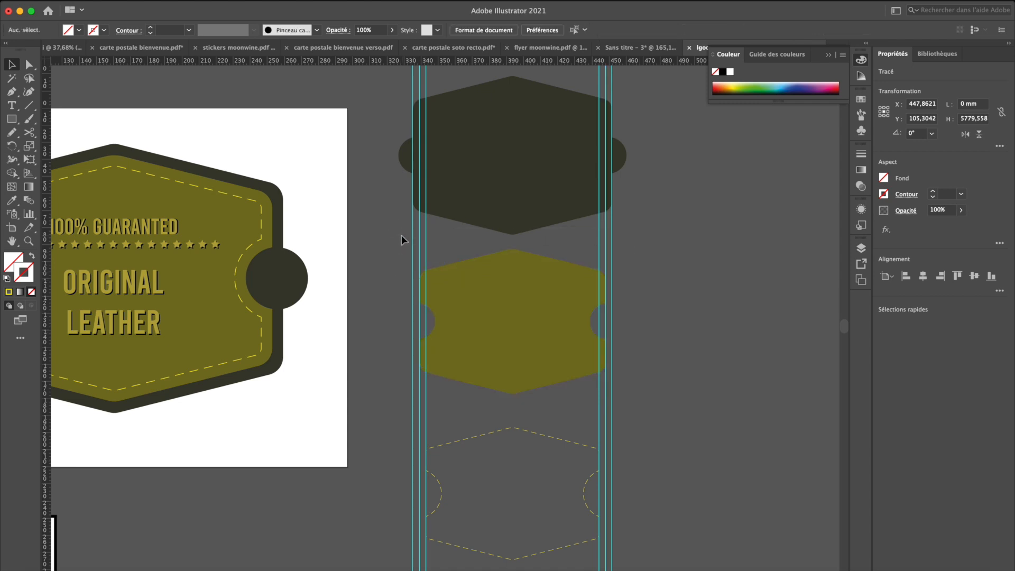
pyautogui.scroll(1, 402, 234)
pyautogui.scroll(3, 401, 234)
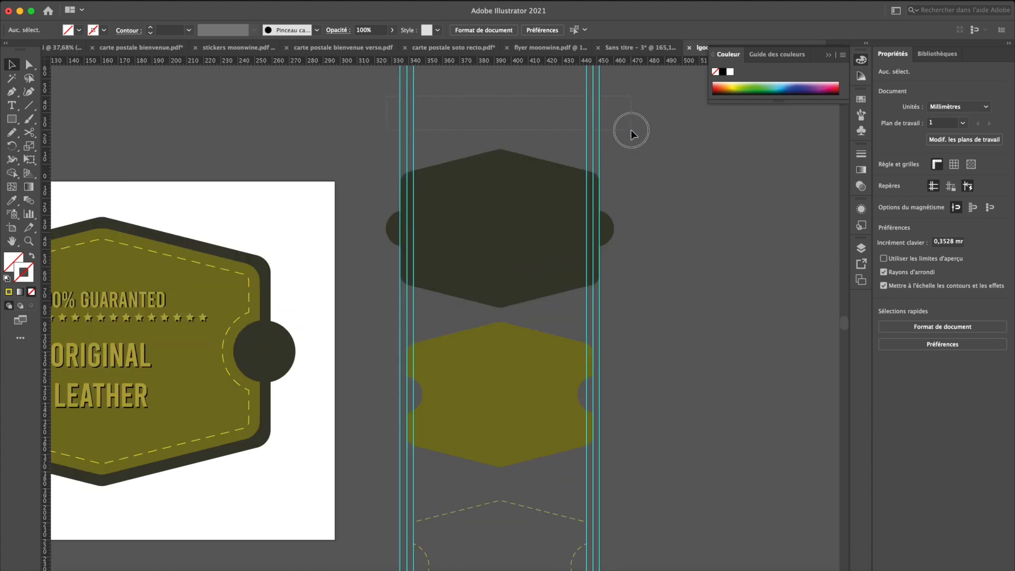
pyautogui.moveTo(630, 129); pyautogui.dragTo(582, 301)
pyautogui.scroll(-5, 582, 301)
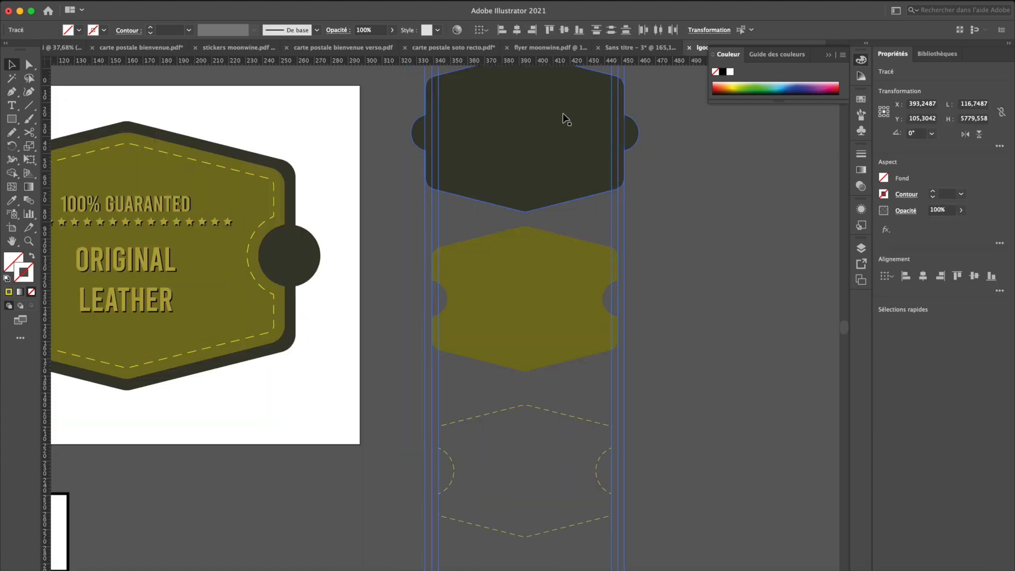
pyautogui.click(546, 465)
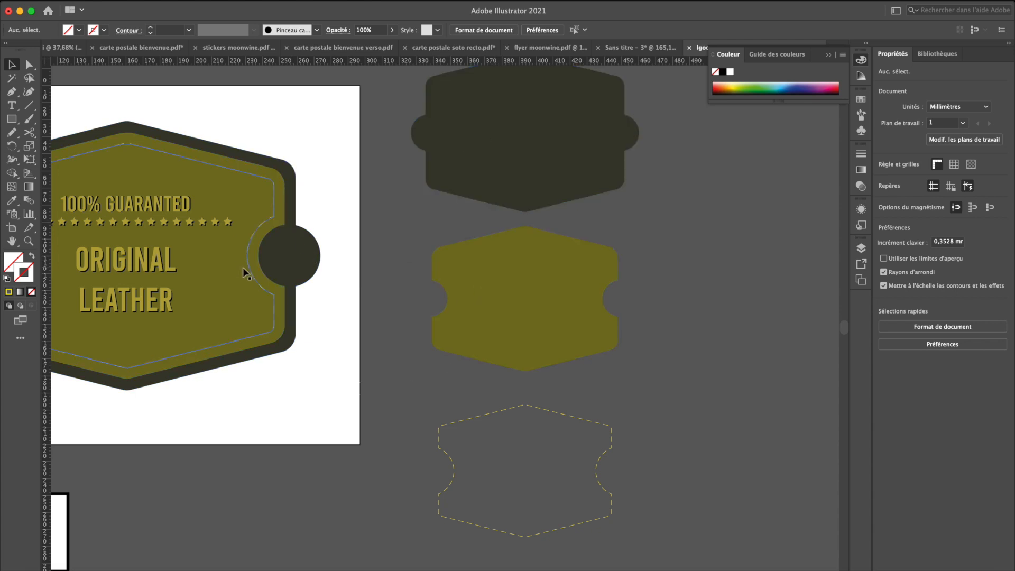
# - Move the three separate badge shapes together horizontally, farther away from the artboard
pyautogui.click(491, 414)
pyautogui.click(381, 447)
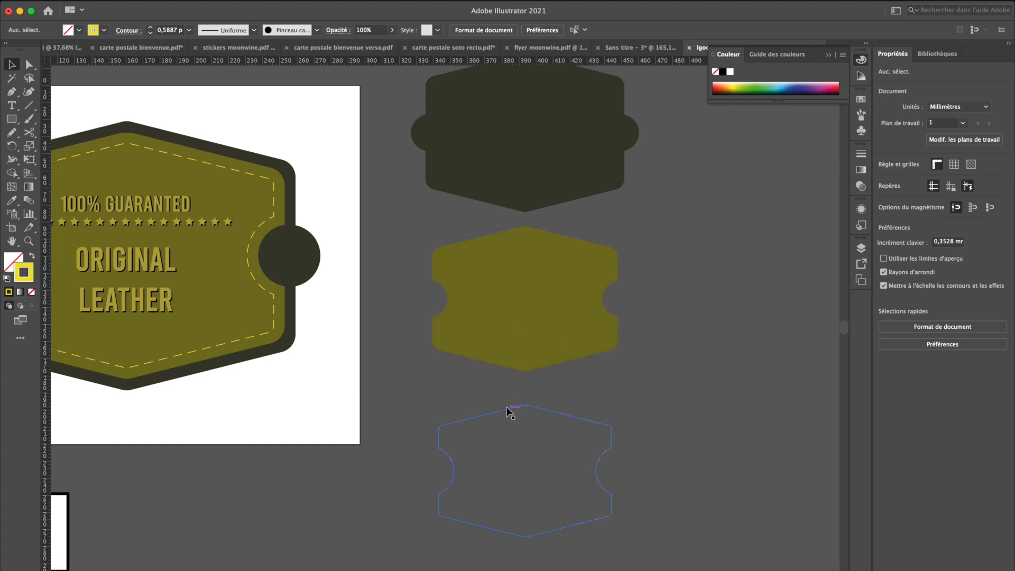
pyautogui.hscroll(5, 505, 407)
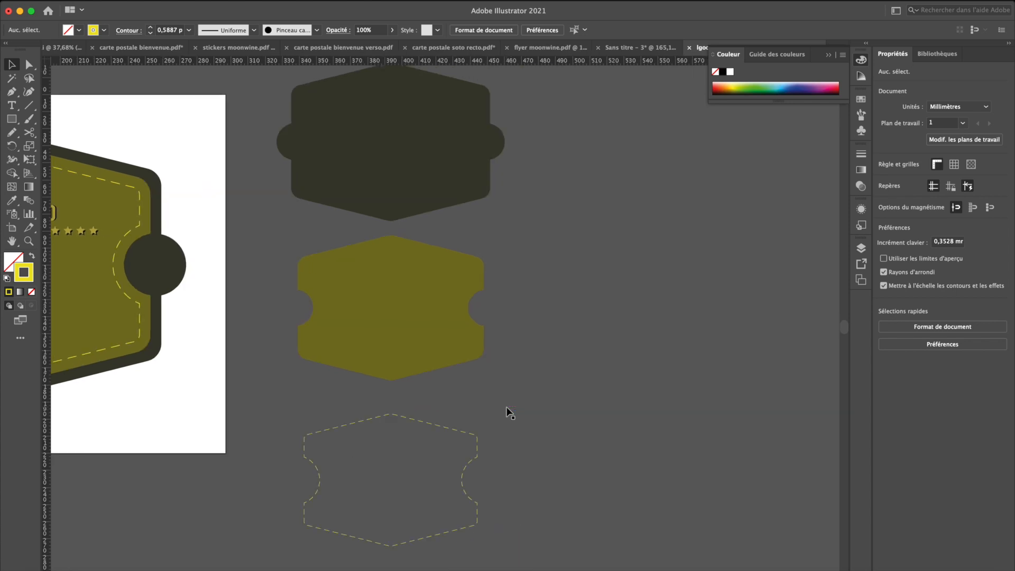
pyautogui.hscroll(3, 506, 407)
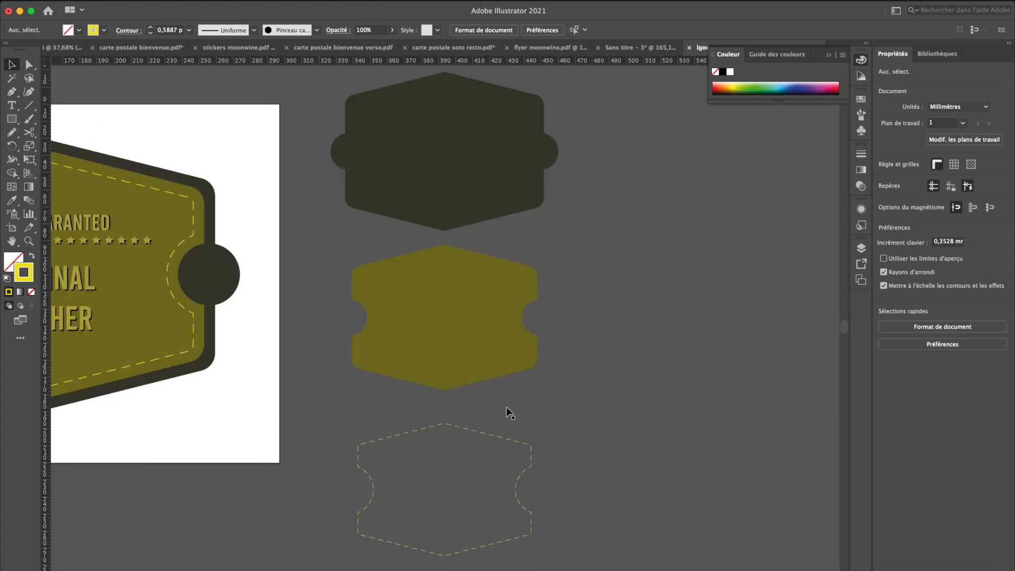
pyautogui.hscroll(-4, 505, 407)
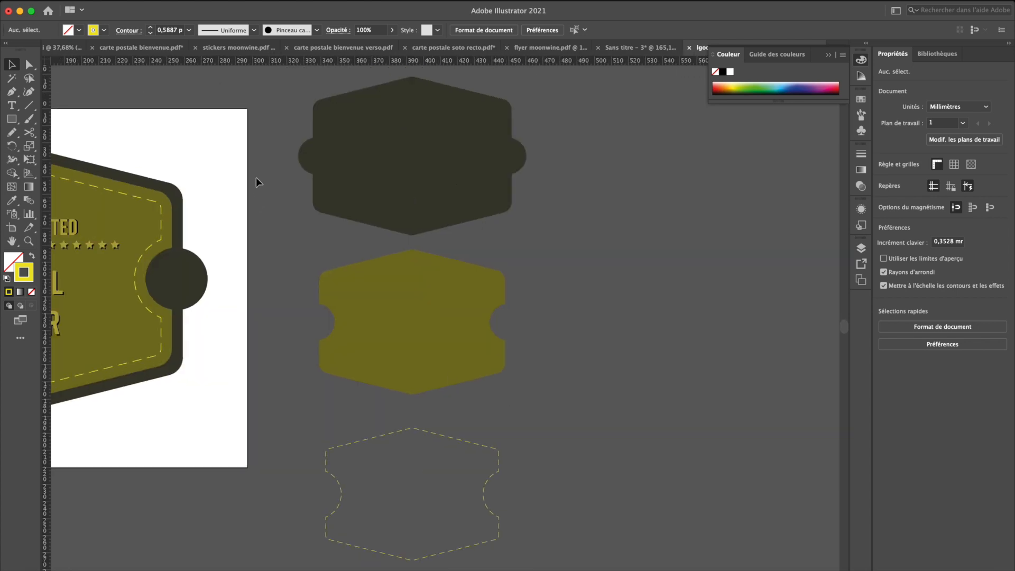
pyautogui.moveTo(391, 331); pyautogui.dragTo(959, 332)
pyautogui.hscroll(-3, 491, 369)
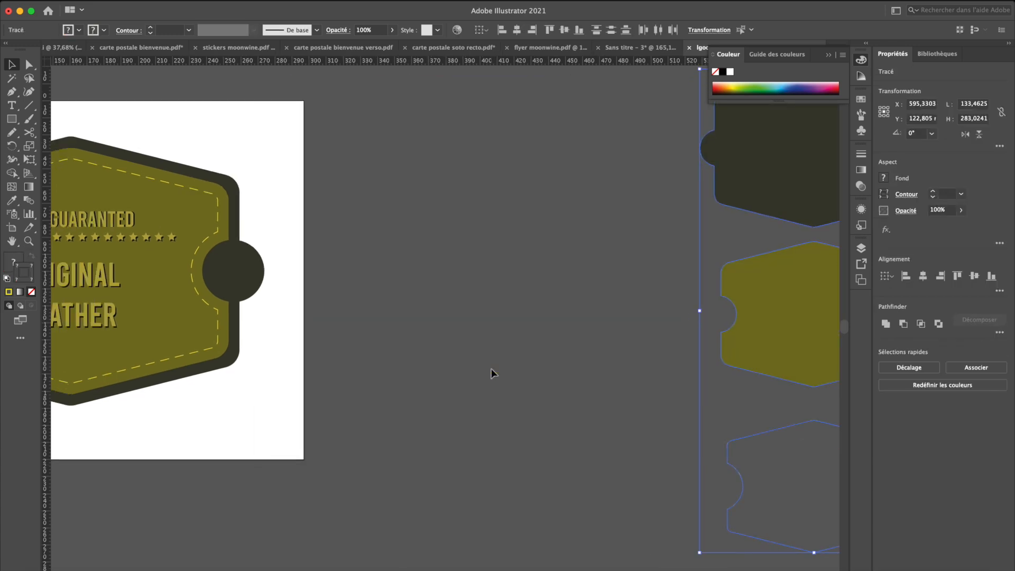
# - Widen the artboard toward the moved badge shapes until it is about 520 mm wide
pyautogui.hotkey('shift', 'o')
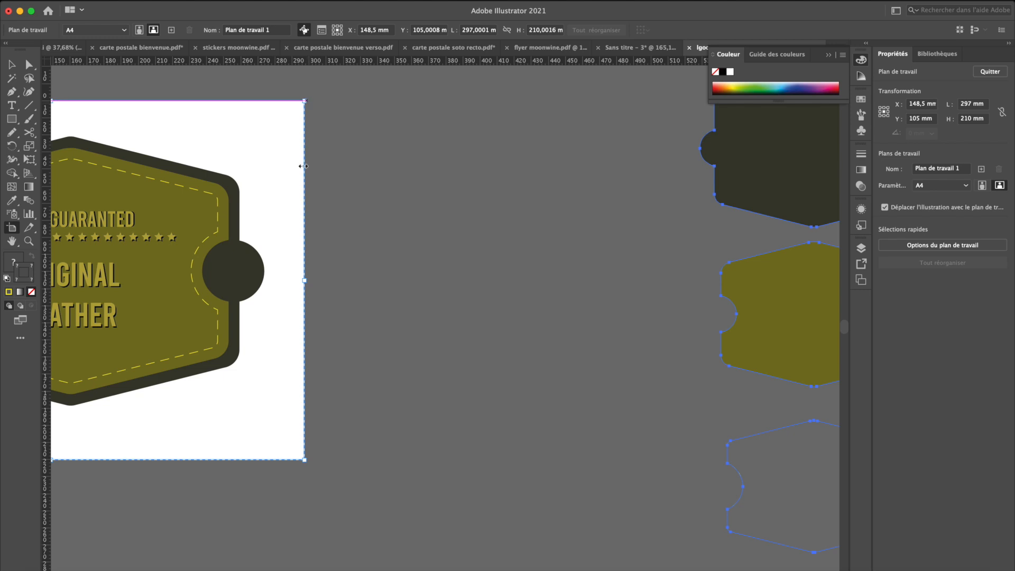
pyautogui.moveTo(305, 278); pyautogui.dragTo(689, 313)
pyautogui.press('v')
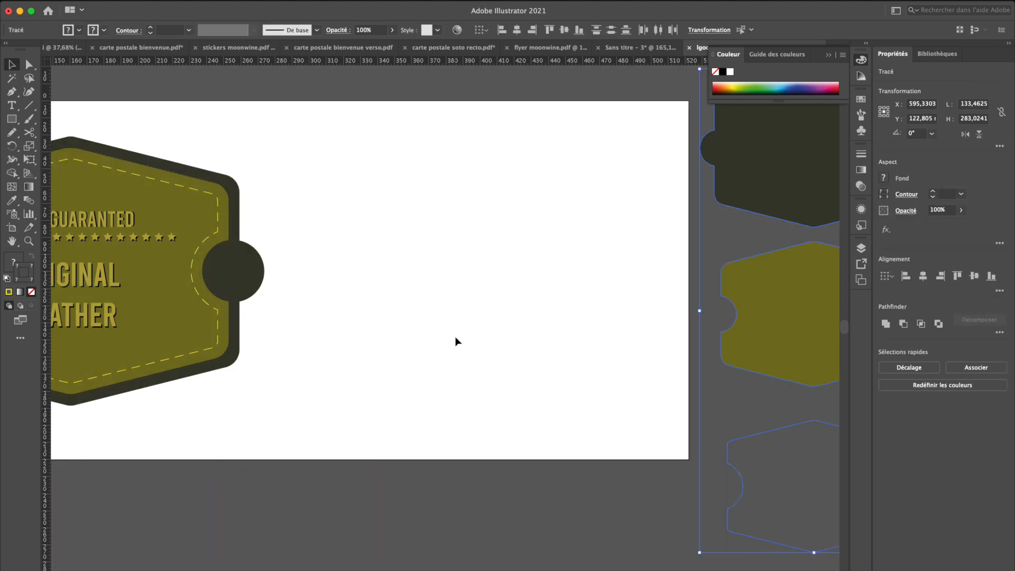
# - Draw a regular hexagon about 162 mm wide and 140 mm high in the artboard's empty area
pyautogui.scroll(1, 456, 341)
pyautogui.scroll(1, 456, 341)
pyautogui.press('m')
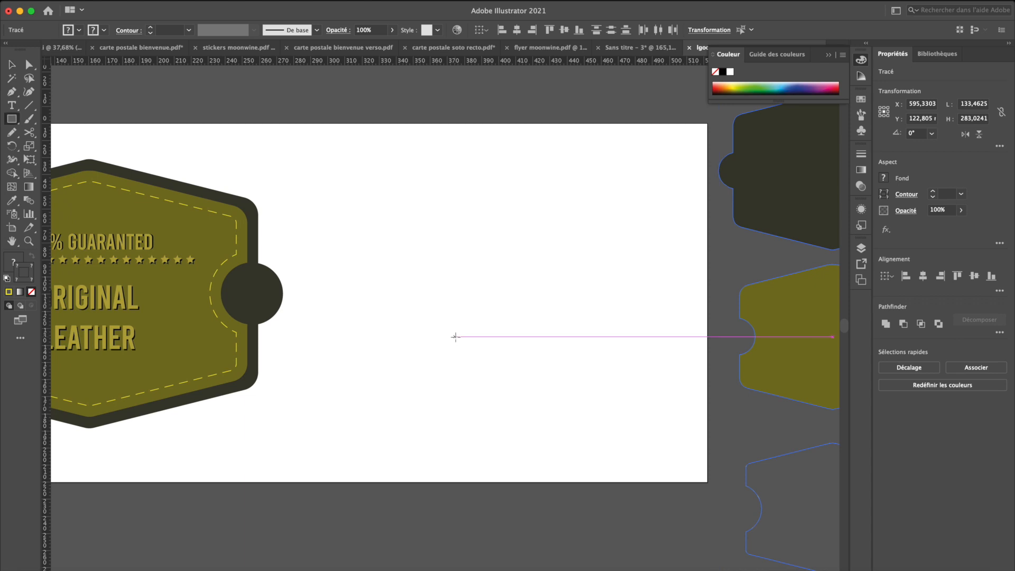
pyautogui.scroll(1, 456, 336)
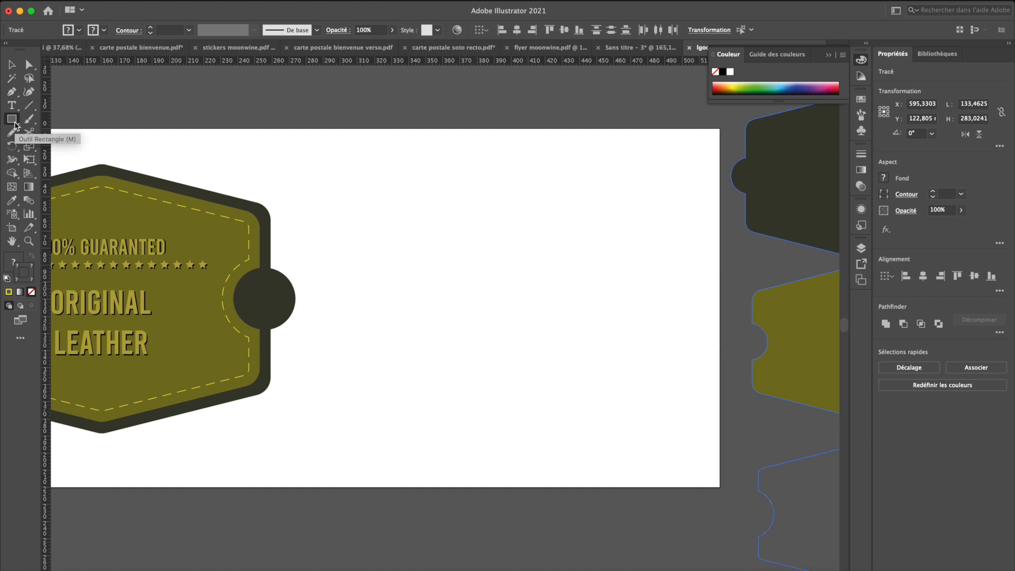
pyautogui.moveTo(15, 126); pyautogui.dragTo(64, 163)
pyautogui.moveTo(490, 282); pyautogui.dragTo(608, 355)
pyautogui.press('Up')
pyautogui.press('Up')
pyautogui.press('Up')
pyautogui.press('shift')
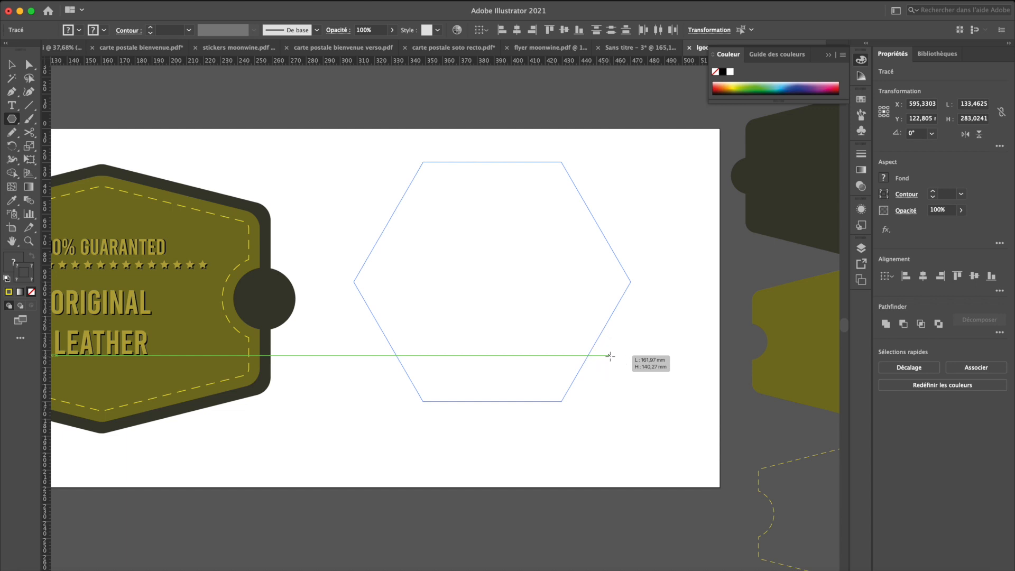
# - Rotate the hexagon so its points face up and down, and stretch it to about 200 by 141 mm
pyautogui.press('v')
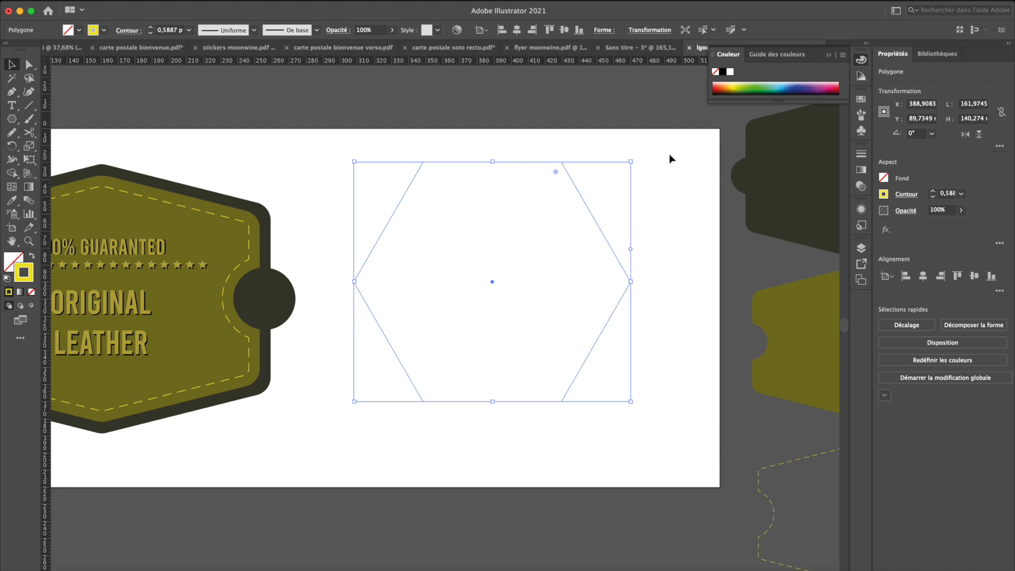
pyautogui.moveTo(642, 215); pyautogui.dragTo(578, 389)
pyautogui.moveTo(613, 282); pyautogui.dragTo(715, 294)
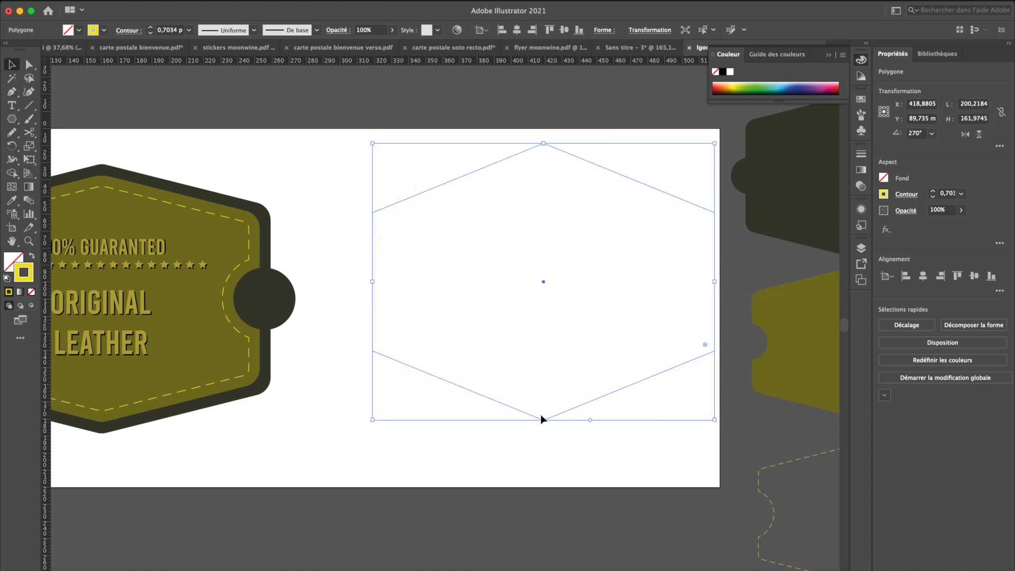
pyautogui.moveTo(543, 419); pyautogui.dragTo(541, 384)
pyautogui.moveTo(516, 154); pyautogui.dragTo(484, 154)
# - Reset the hexagon to the default white fill and 1 pt black stroke
pyautogui.click(523, 446)
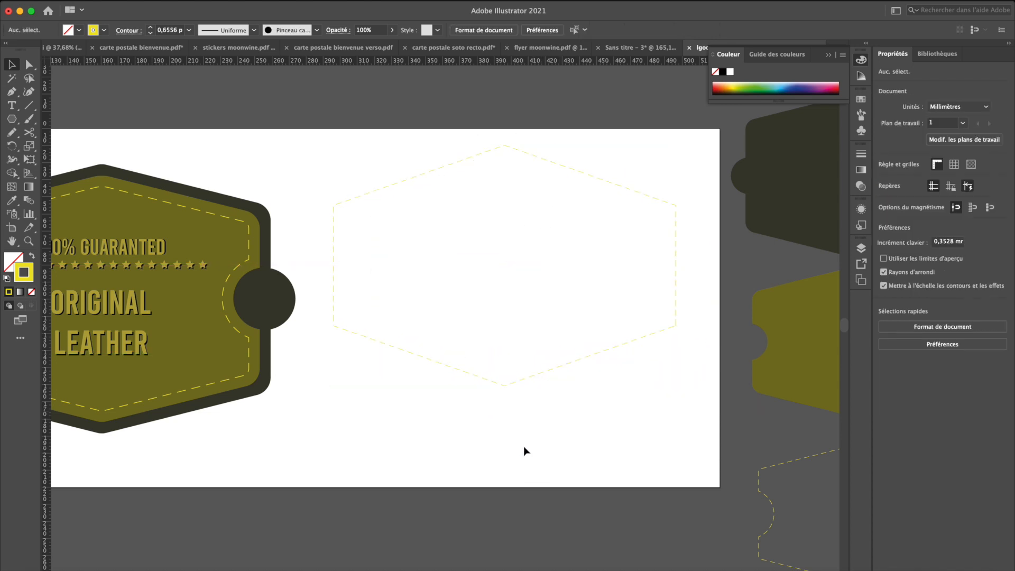
pyautogui.click(523, 384)
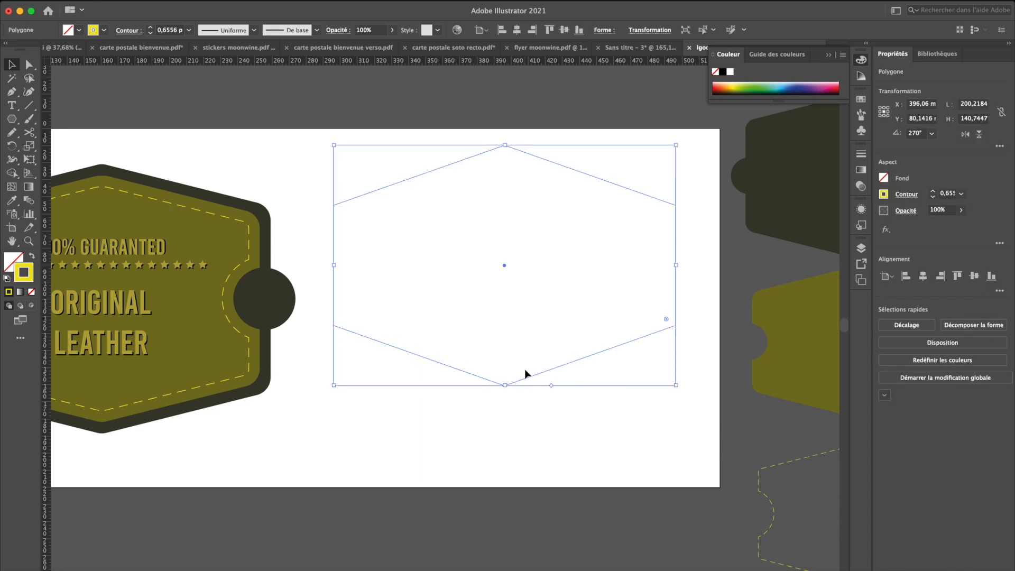
pyautogui.press('d')
pyautogui.click(509, 416)
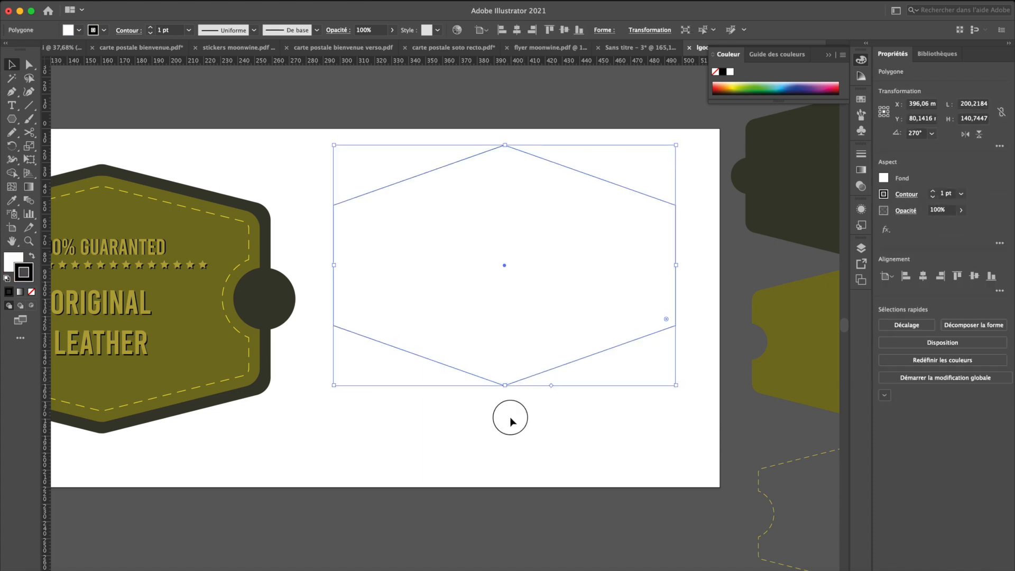
# - Delete the hexagon and draw a rectangle about 198 by 101 mm in its place
pyautogui.moveTo(433, 426); pyautogui.dragTo(560, 372)
pyautogui.press('Delete')
pyautogui.press('m')
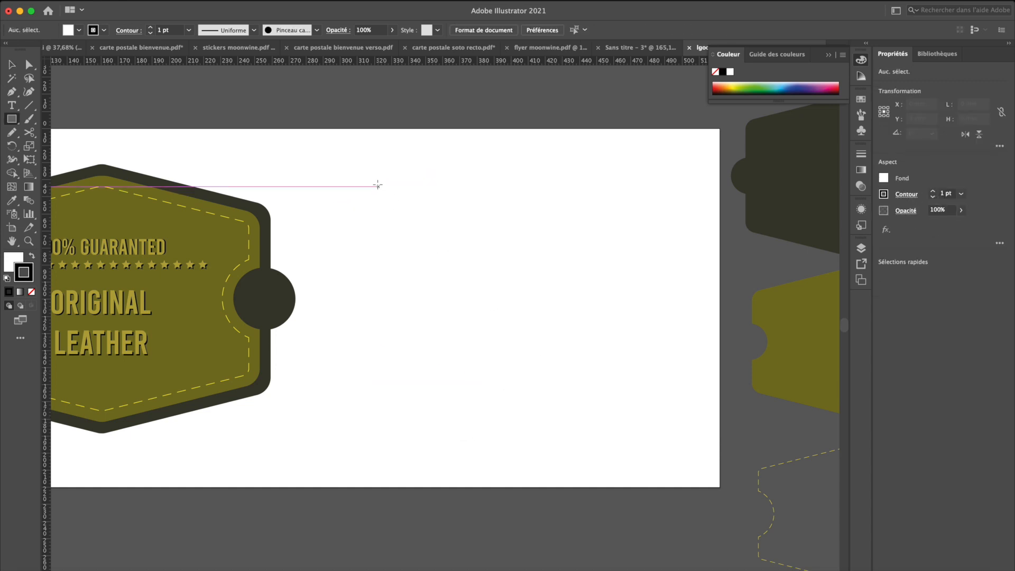
pyautogui.moveTo(353, 219); pyautogui.dragTo(691, 392)
# - Add an anchor point at the midpoint of the rectangle's upper and lower edges
pyautogui.press('+')
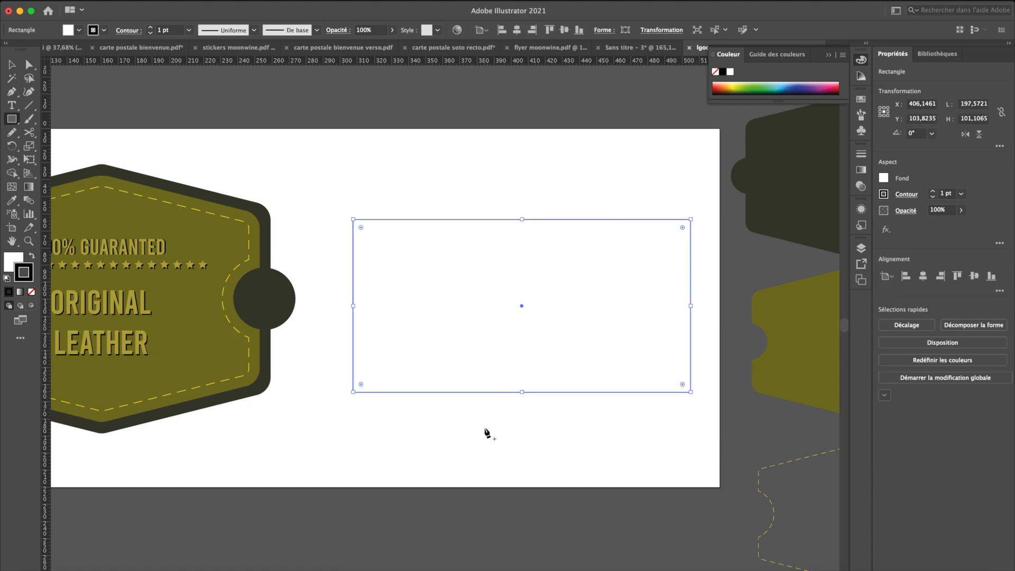
pyautogui.click(485, 429)
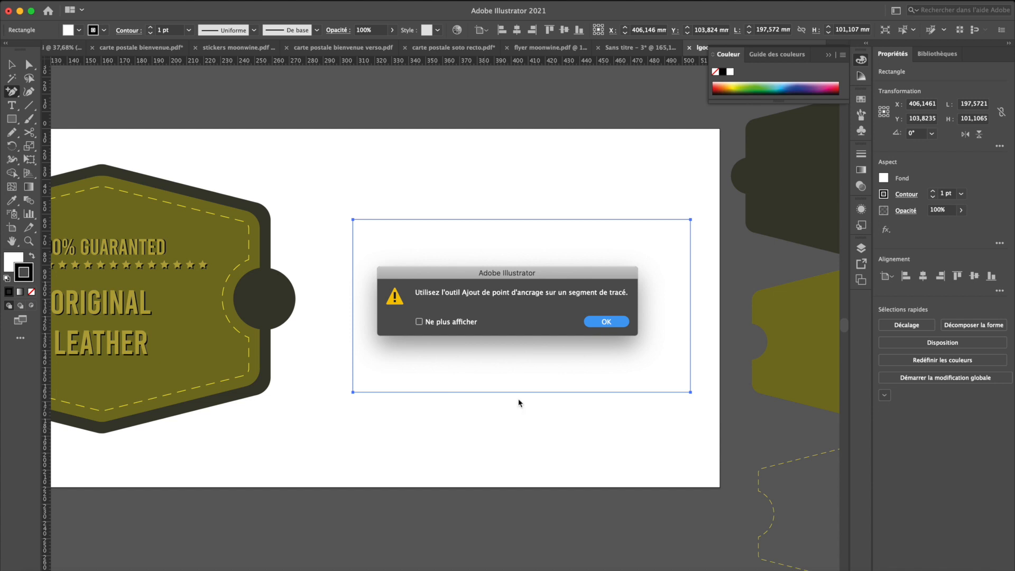
pyautogui.press('Return')
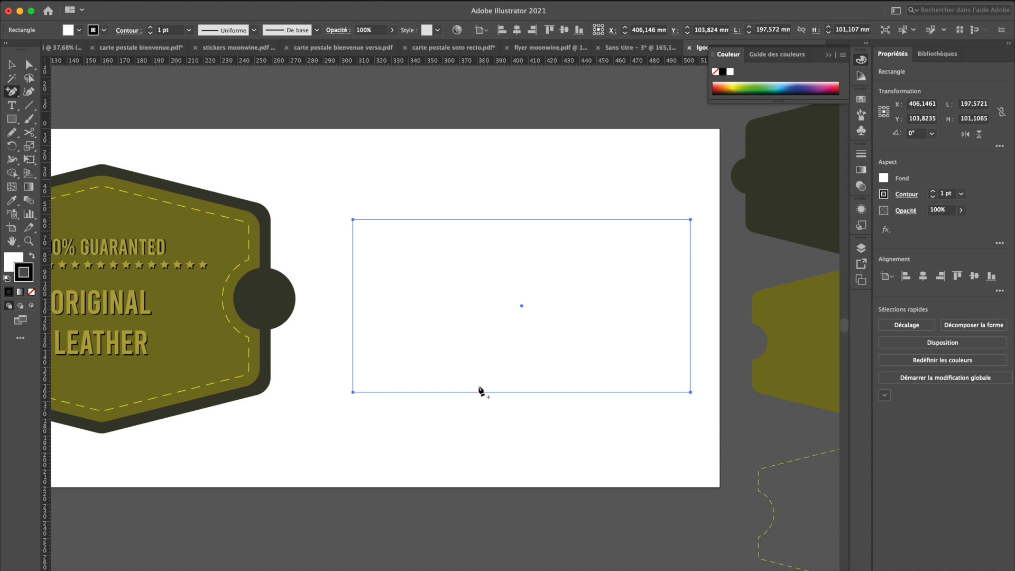
pyautogui.press('v')
pyautogui.moveTo(13, 94)
pyautogui.mouseDown()
pyautogui.moveTo(59, 110)
pyautogui.moveTo(176, 115)
pyautogui.moveTo(10, 97)
pyautogui.mouseUp()
pyautogui.click(521, 220)
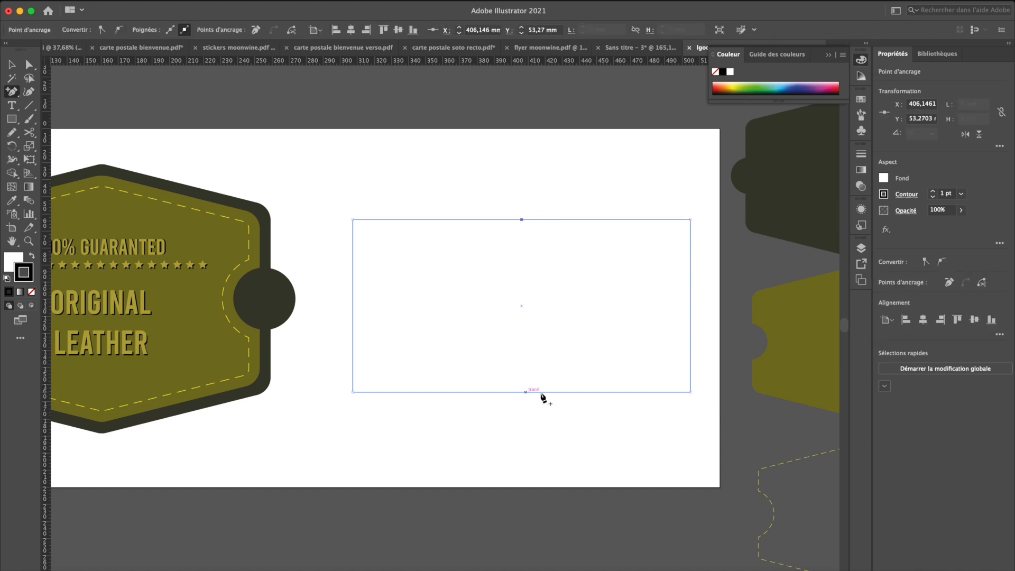
pyautogui.click(522, 392)
# - Try nudging both midpoint anchors of the rectangle downward together, and undo the move
pyautogui.press('a')
pyautogui.moveTo(497, 175); pyautogui.dragTo(546, 418)
pyautogui.hotkey('shift', 'Down')
pyautogui.hotkey('shift', 'Down')
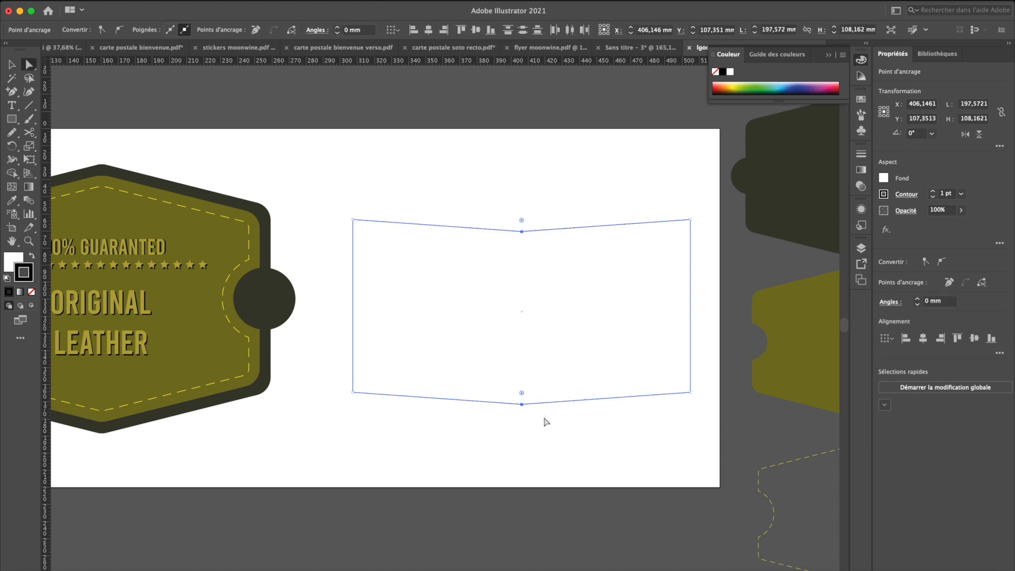
pyautogui.press('super+z')
pyautogui.press('super+z')
# - Nudge the rectangle's lower midpoint anchor downward and its upper midpoint anchor upward by equal amounts
pyautogui.moveTo(513, 430); pyautogui.dragTo(539, 387)
pyautogui.press('Down')
pyautogui.press('Down')
pyautogui.press('Up')
pyautogui.press('Up')
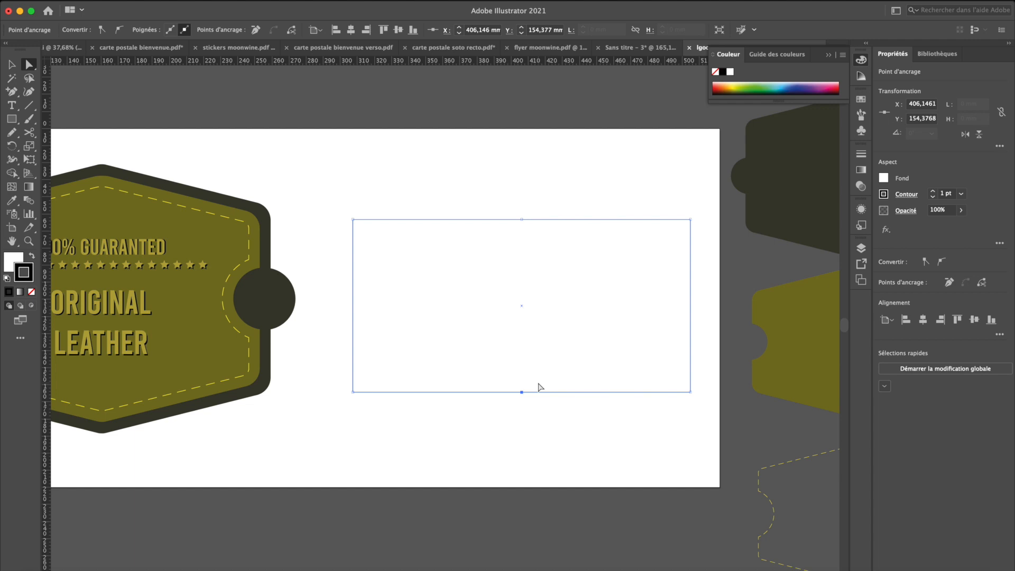
pyautogui.press('Down')
pyautogui.press('Down')
pyautogui.press('Down')
pyautogui.moveTo(501, 188); pyautogui.dragTo(550, 256)
pyautogui.press('Up')
pyautogui.press('Up')
pyautogui.press('Up')
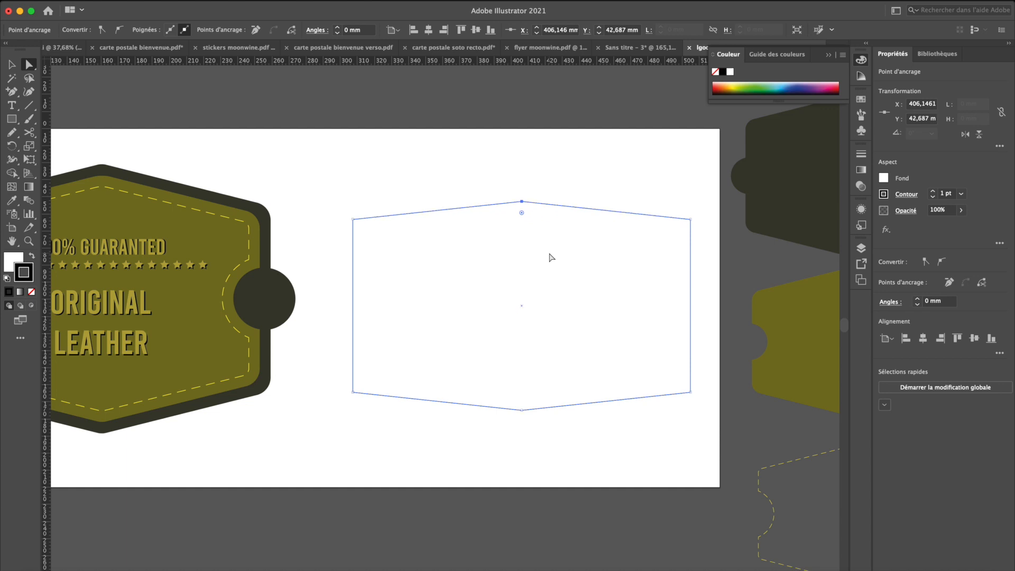
# - Undo the separate nudges of the two midpoint anchors
pyautogui.press('super+z')
pyautogui.press('super+z')
pyautogui.press('super+z')
pyautogui.press('super+z')
pyautogui.press('super+z')
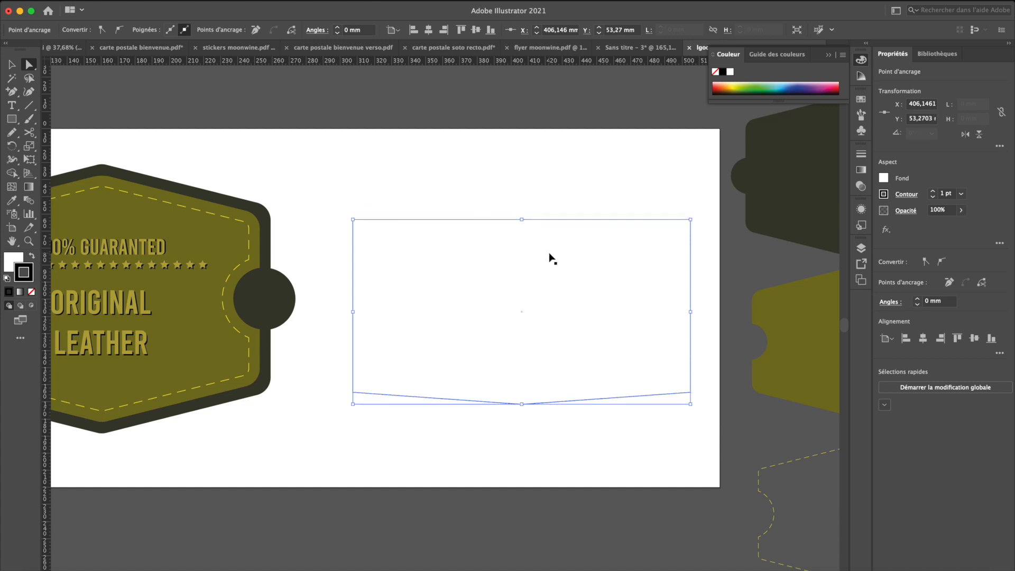
pyautogui.press('super+z')
# - Scale the rectangle's upper and lower midpoint anchors apart vertically from the centre, making a pointed outline about 145.5 mm high
pyautogui.moveTo(494, 186); pyautogui.dragTo(552, 423)
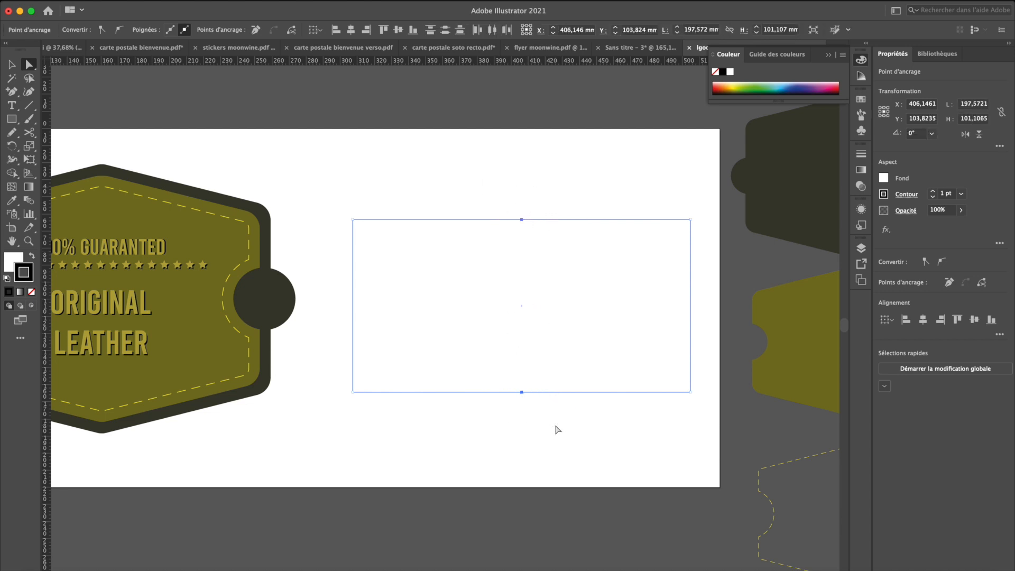
pyautogui.press('s')
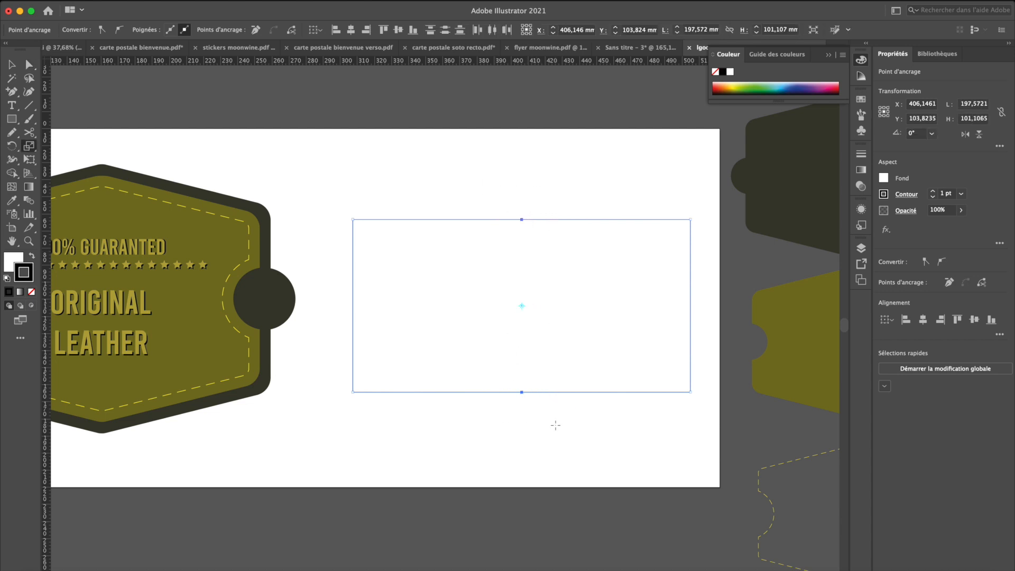
pyautogui.click(29, 146)
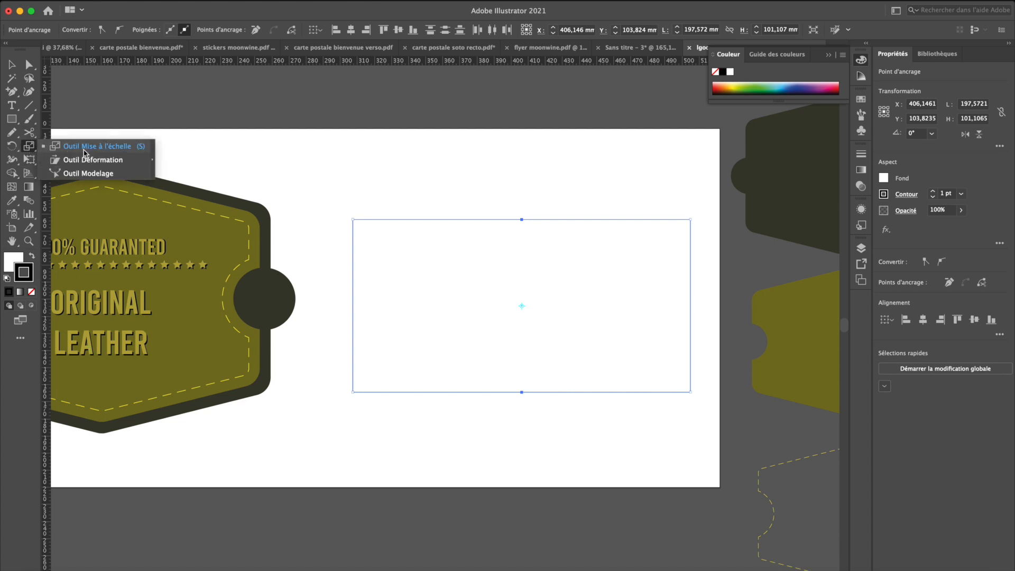
pyautogui.click(30, 147)
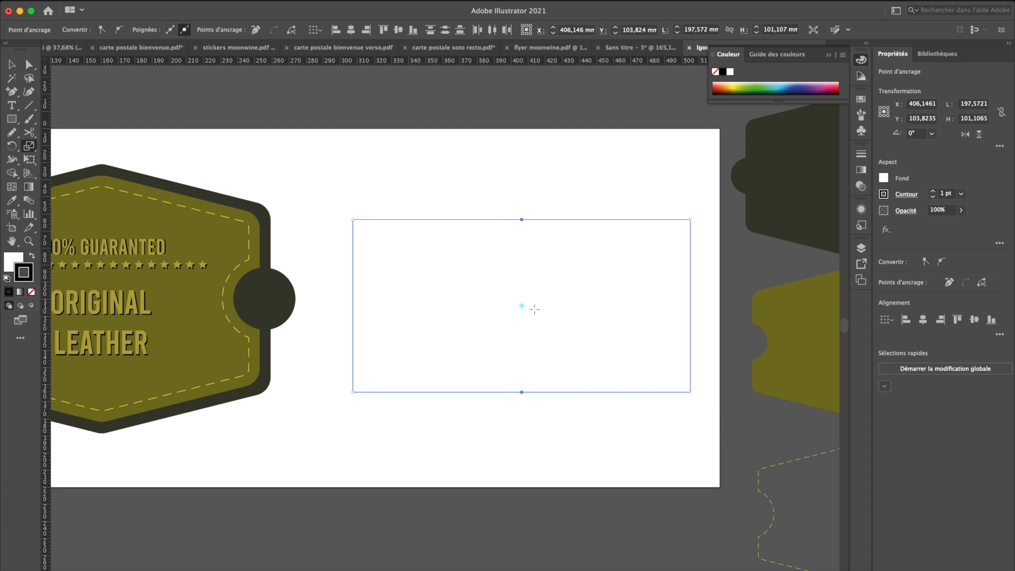
pyautogui.moveTo(521, 219); pyautogui.dragTo(522, 181)
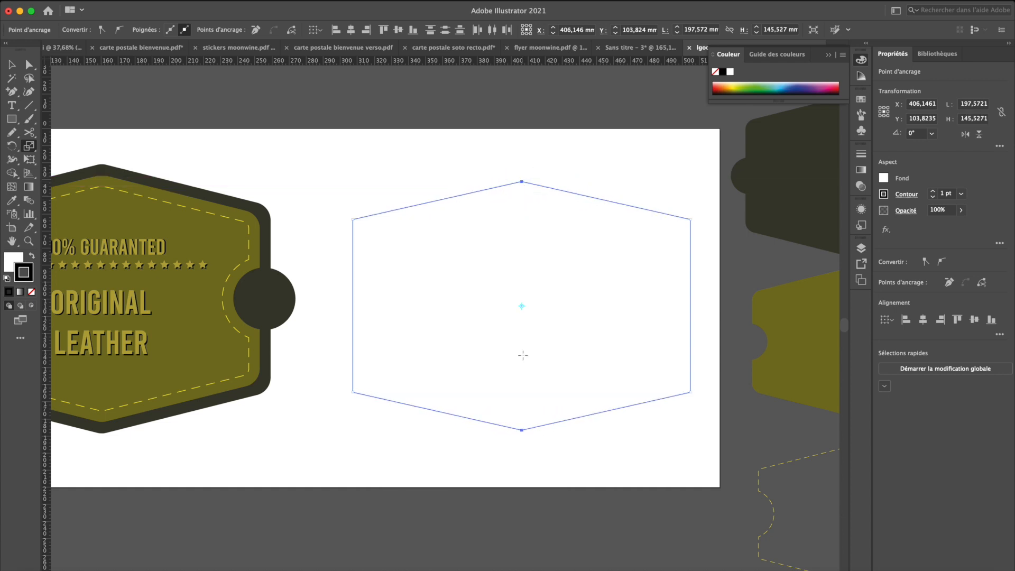
pyautogui.press('v')
pyautogui.click(451, 456)
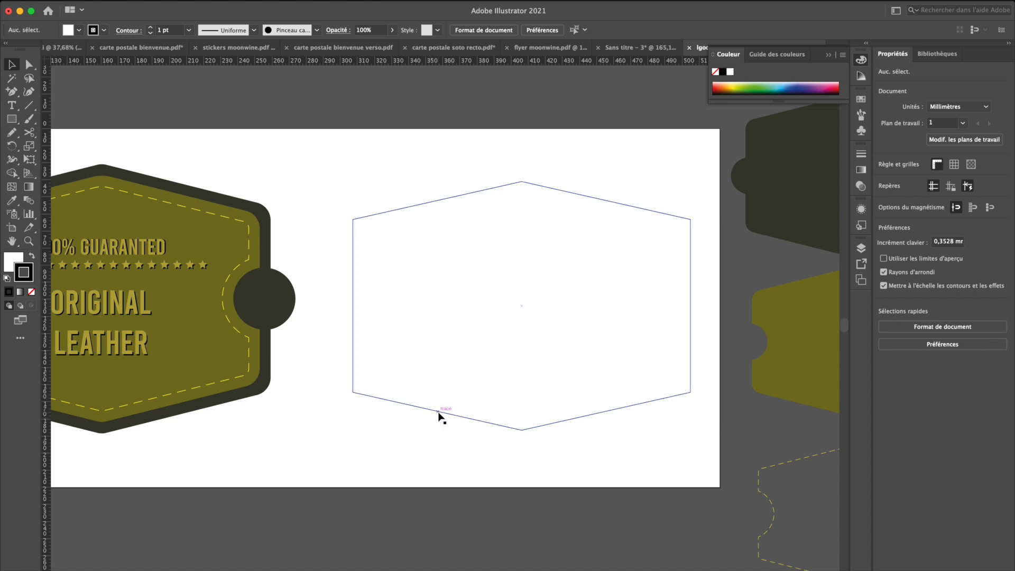
# - Draw a circle about 31.8 mm in diameter centred on the midpoint of the outline's left edge
pyautogui.press('l')
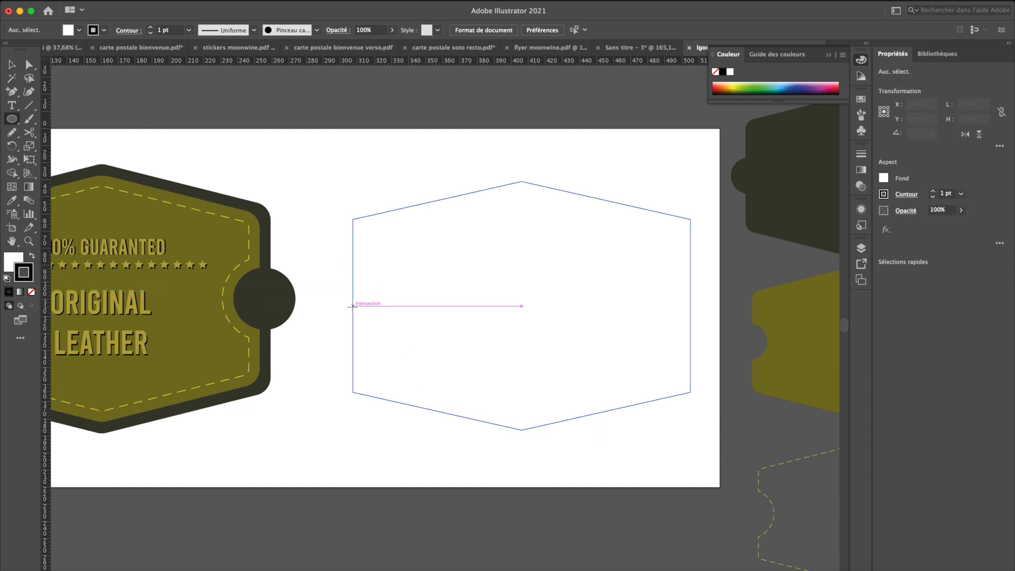
pyautogui.moveTo(352, 305); pyautogui.dragTo(379, 315)
pyautogui.click(380, 315)
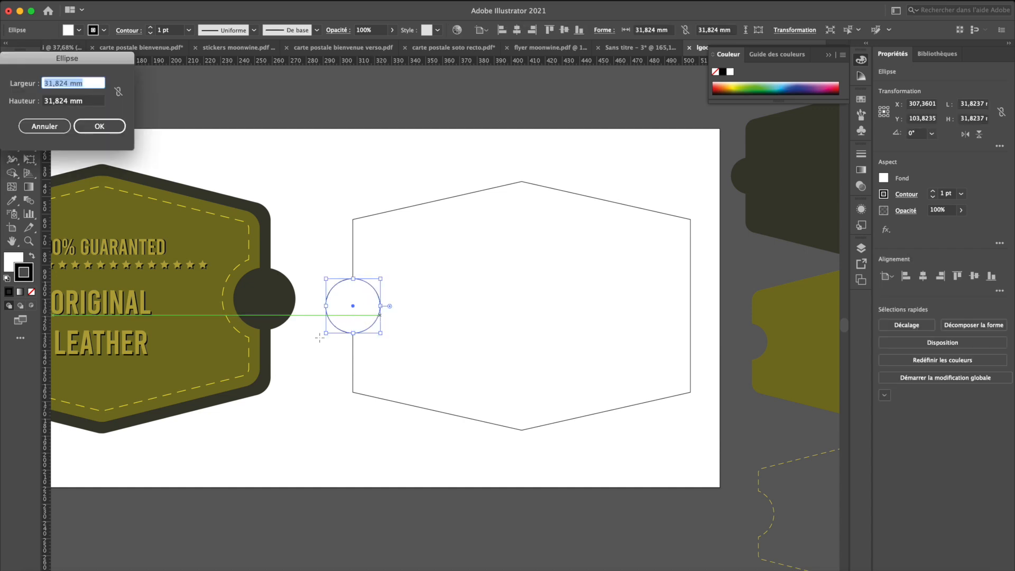
pyautogui.click(32, 127)
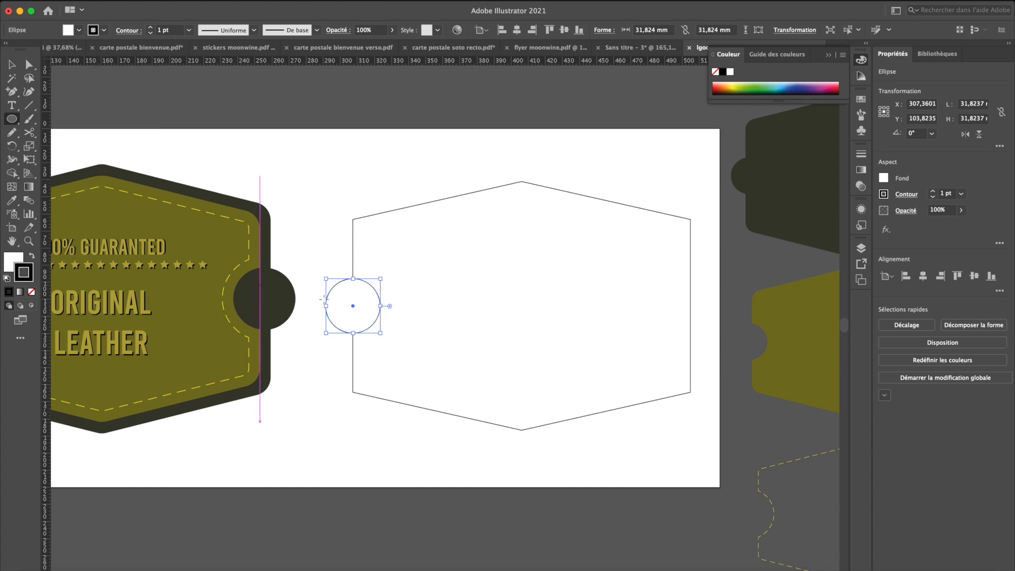
# - Duplicate the circle horizontally onto the midpoint of the outline's right edge
pyautogui.press('v')
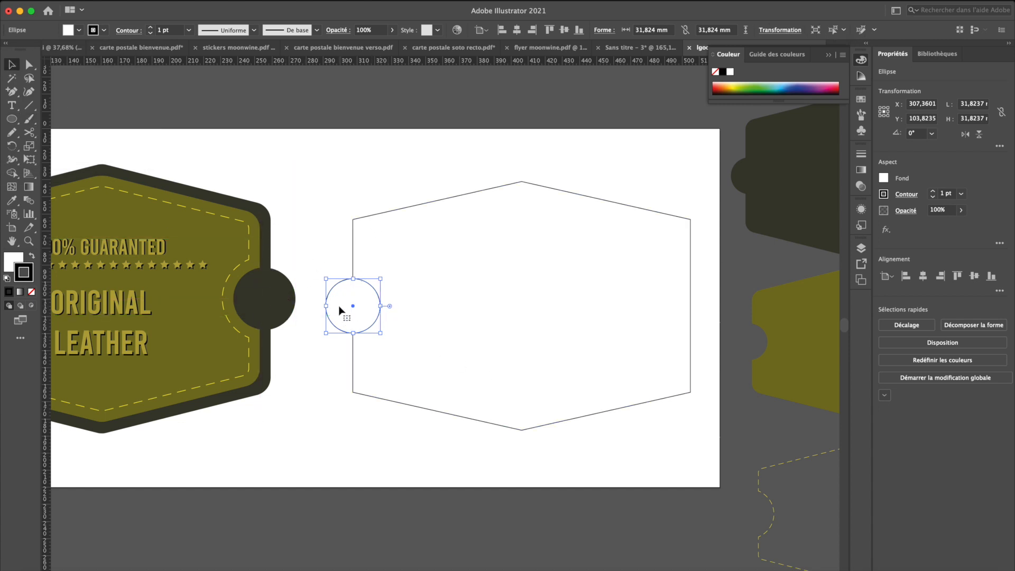
pyautogui.moveTo(339, 305); pyautogui.dragTo(678, 306)
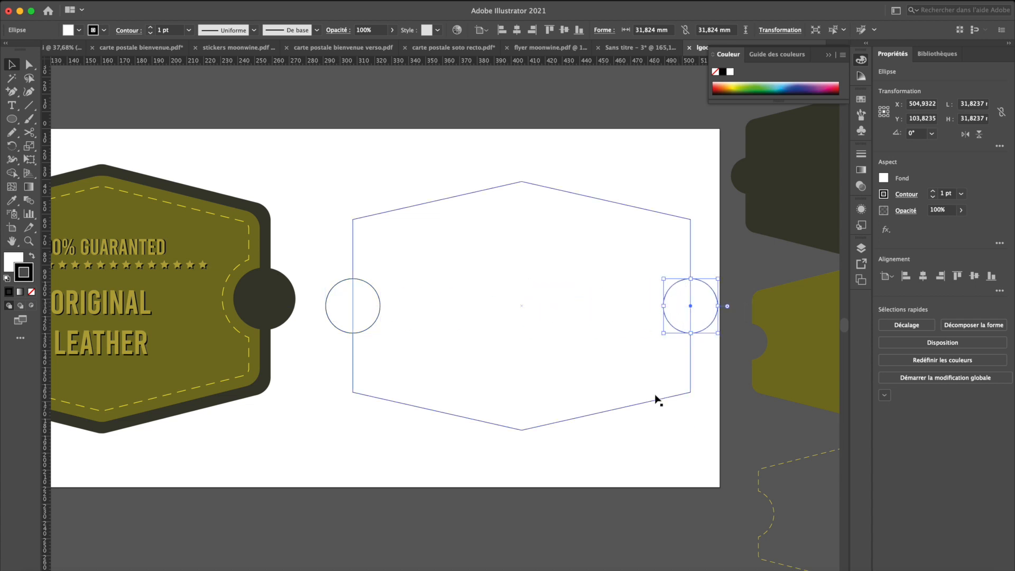
pyautogui.click(651, 447)
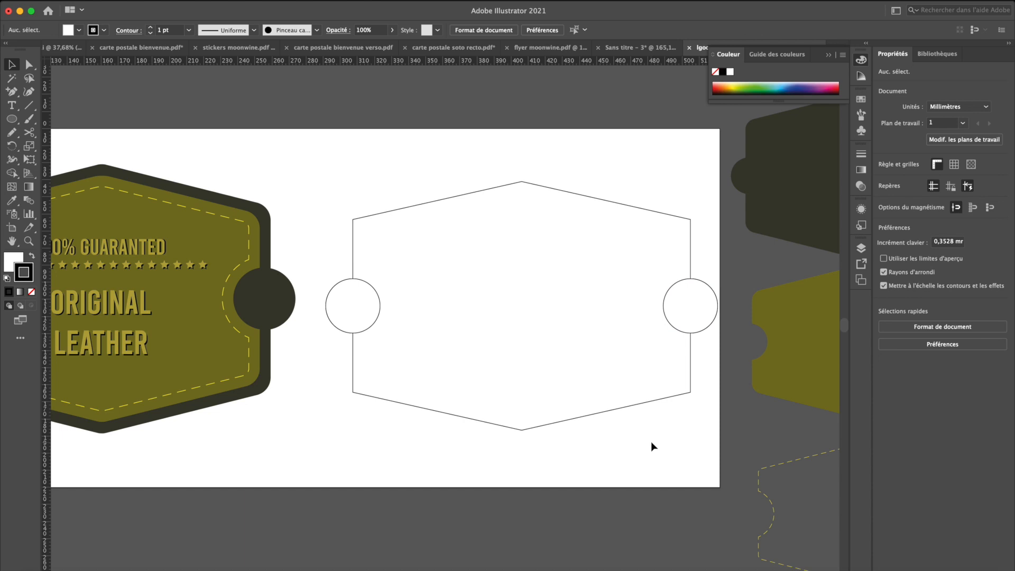
pyautogui.hscroll(5, 652, 442)
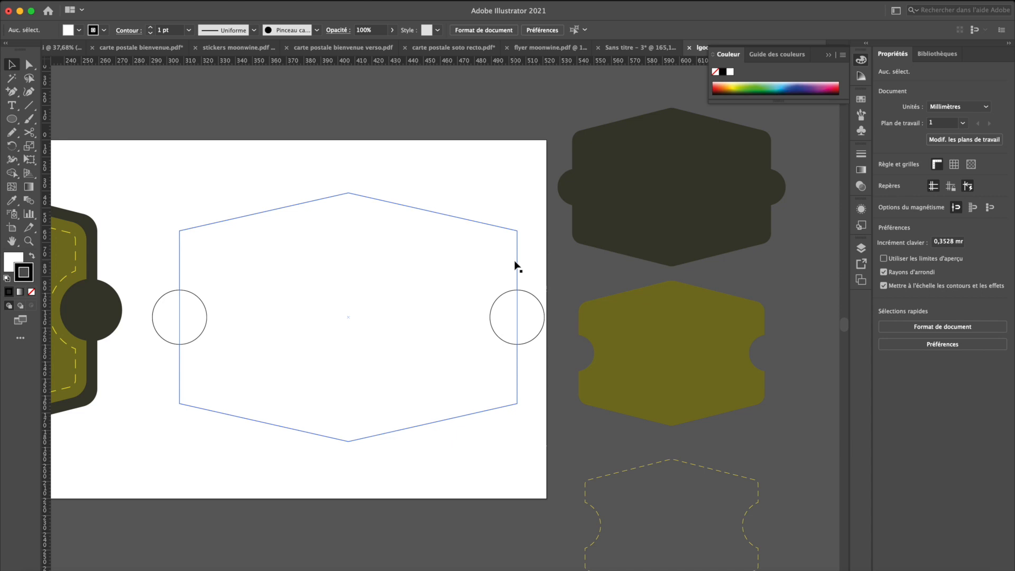
# - Try uniting the two circles with the pointed outline, and undo the union
pyautogui.click(520, 323)
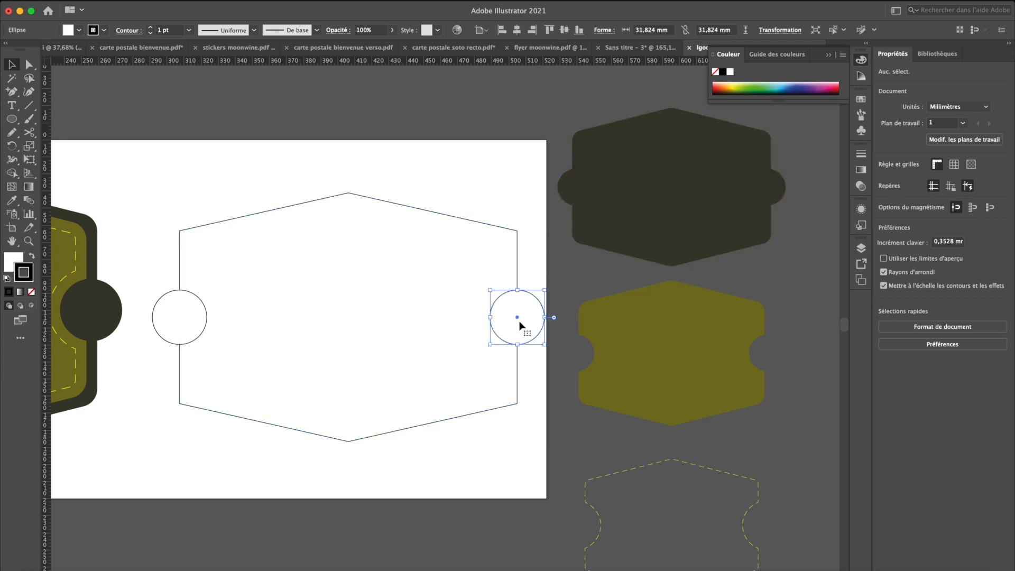
pyautogui.keyDown('shift'); pyautogui.click(308, 225); pyautogui.keyUp('shift')
pyautogui.keyDown('shift'); pyautogui.click(160, 317); pyautogui.keyUp('shift')
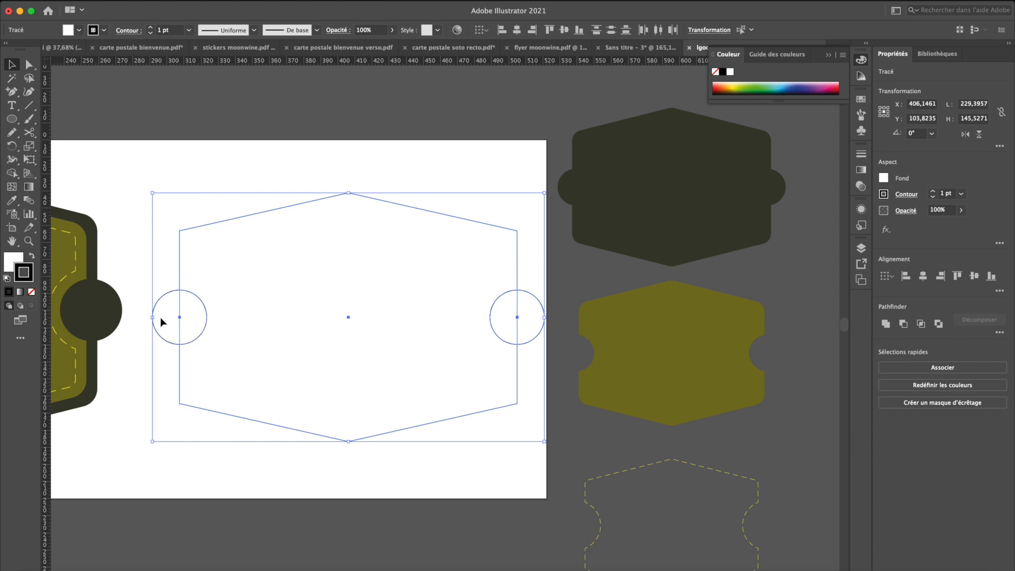
pyautogui.click(886, 323)
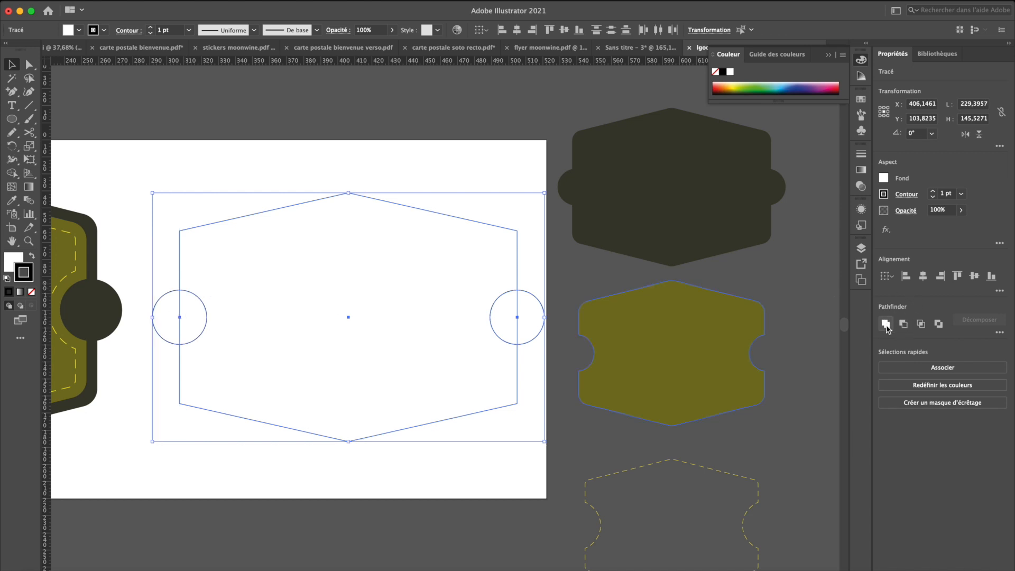
pyautogui.click(504, 494)
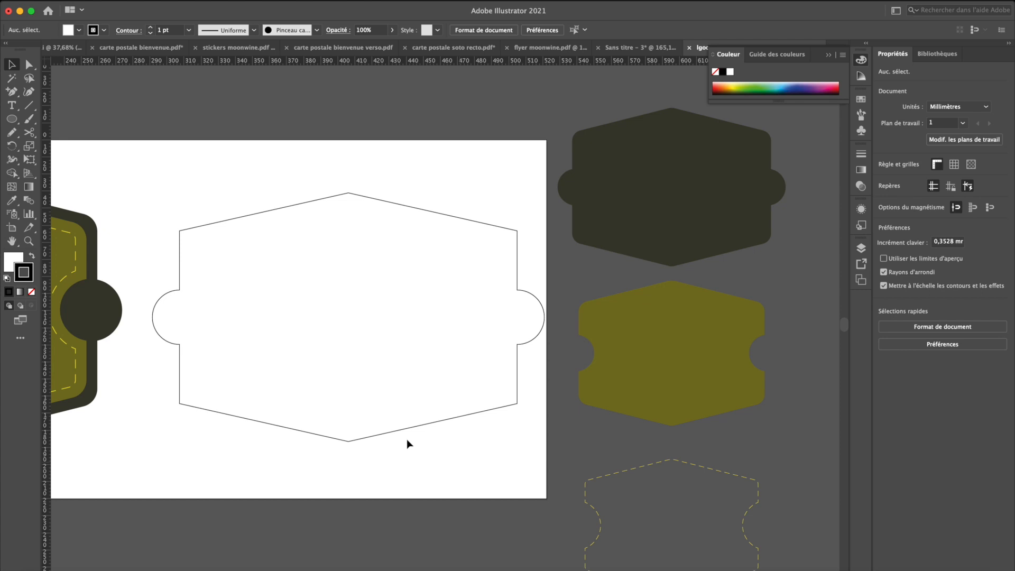
pyautogui.press('super+z')
pyautogui.click(336, 486)
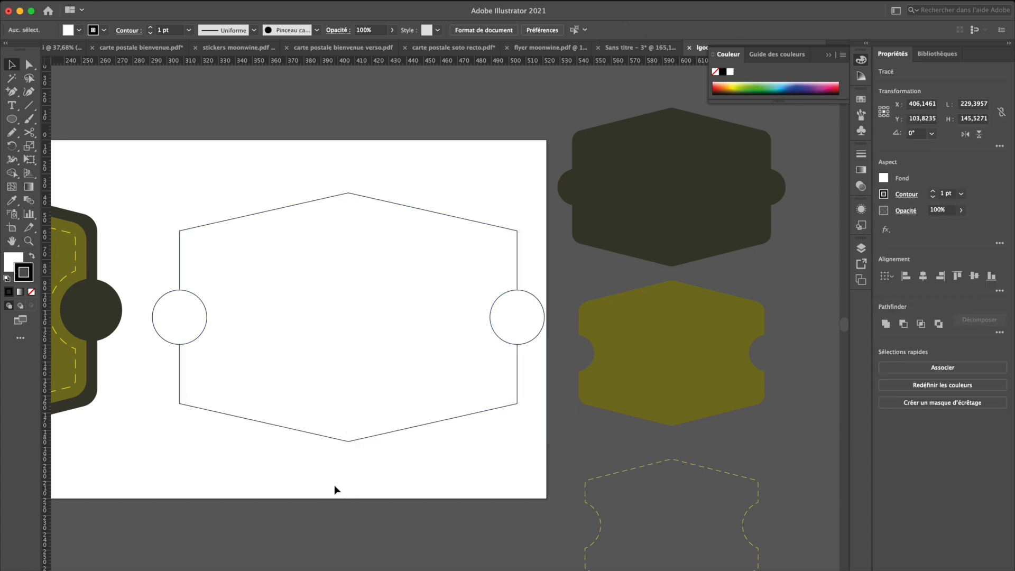
# - Round all corners of the pointed outline with a radius of about 7.8 mm
pyautogui.click(281, 428)
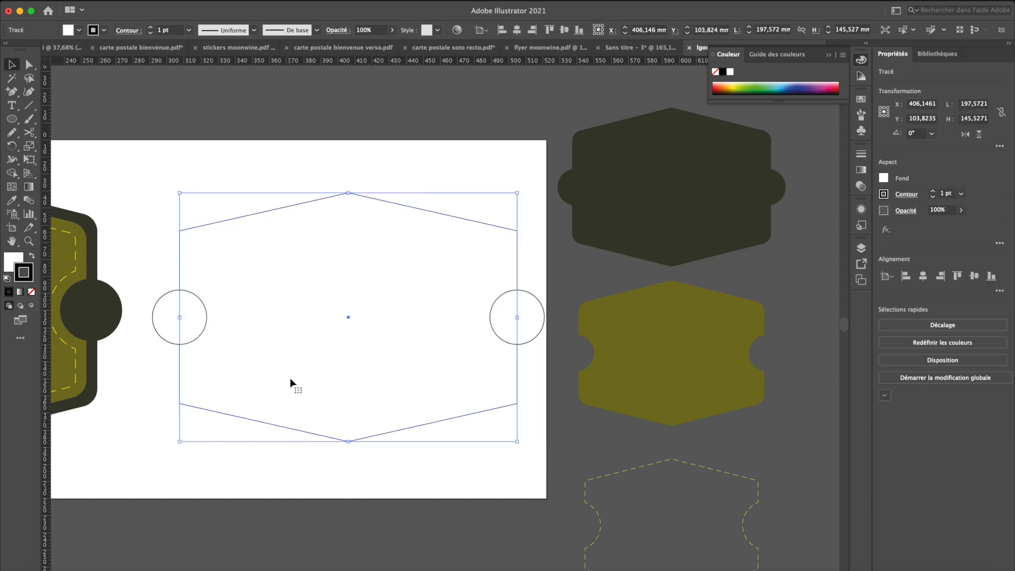
pyautogui.press('a')
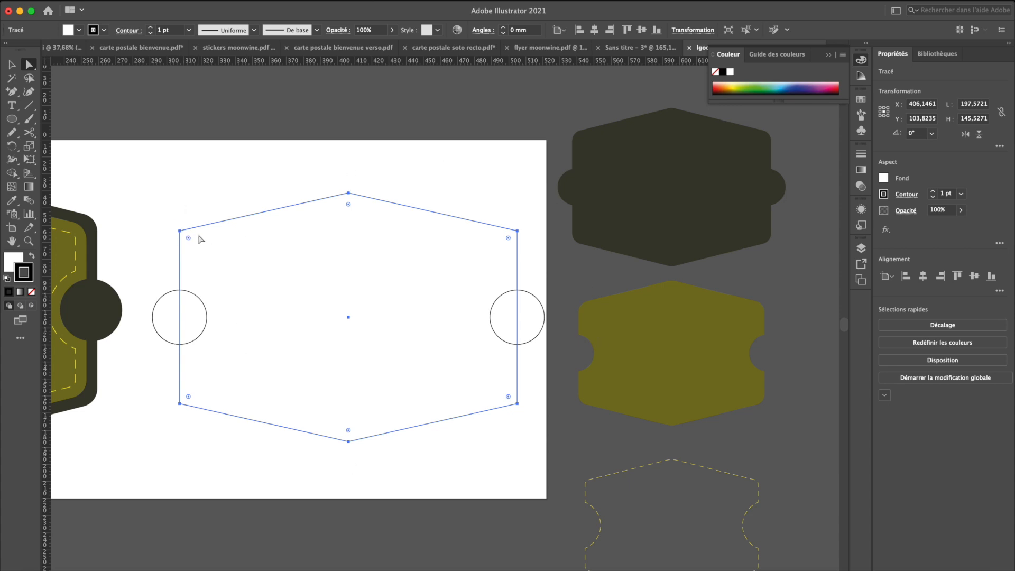
pyautogui.moveTo(189, 238); pyautogui.dragTo(195, 241)
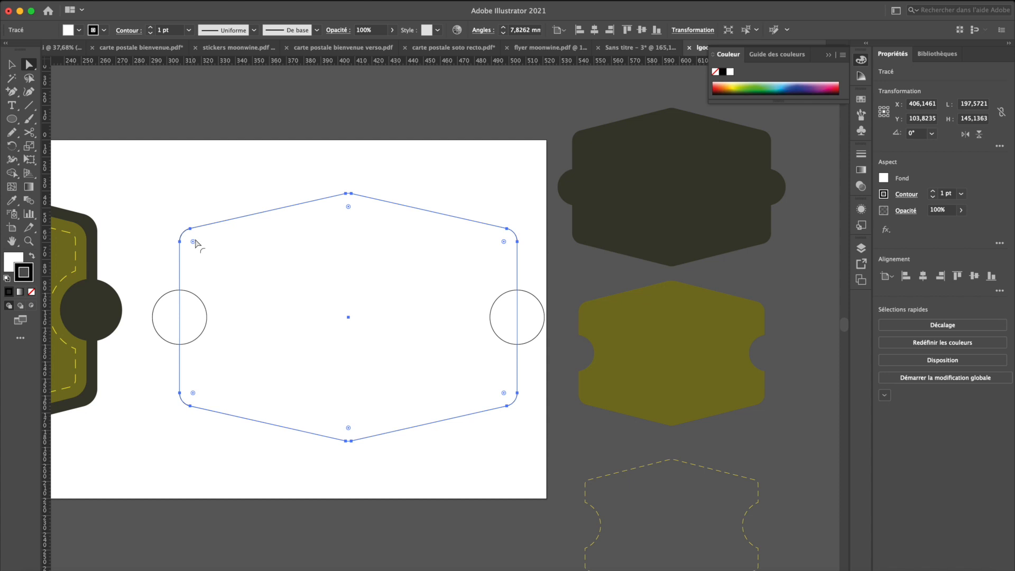
# - Increase the rounding of only the outline's upper and lower points into broad, soft curves
pyautogui.moveTo(318, 168); pyautogui.dragTo(382, 482)
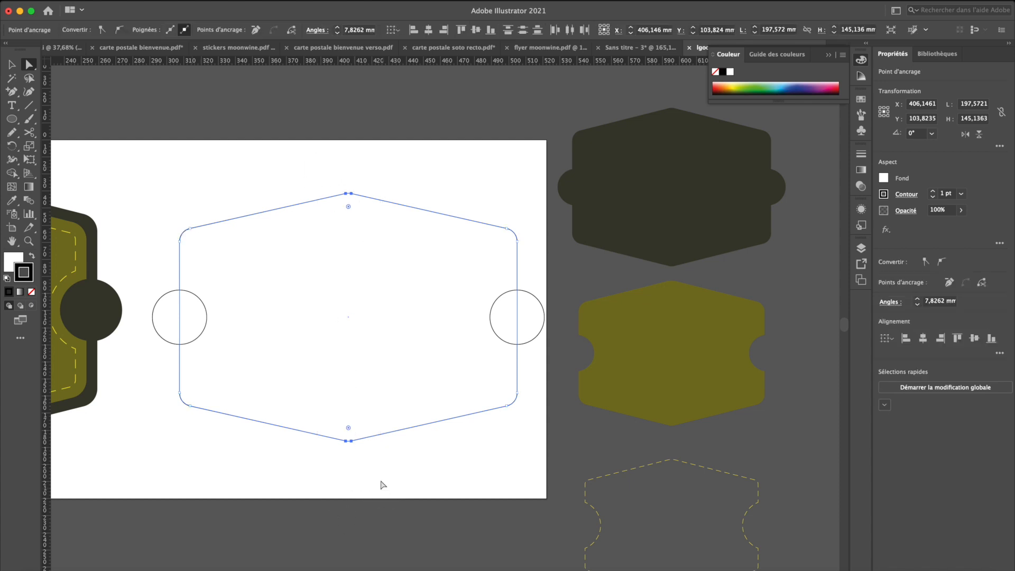
pyautogui.moveTo(348, 428); pyautogui.dragTo(348, 290)
pyautogui.hscroll(-1, 359, 477)
pyautogui.press('v')
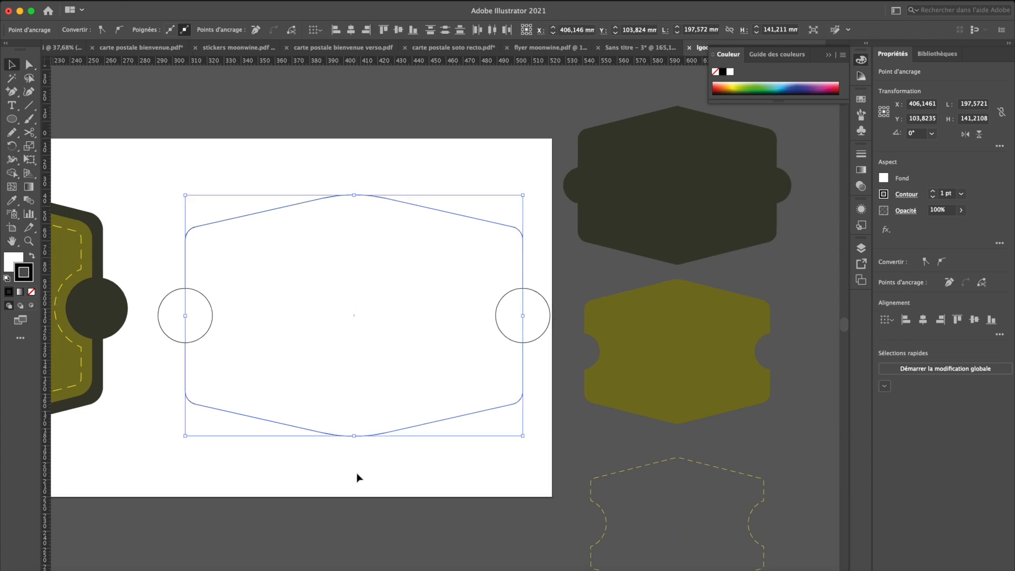
# - Unite the two side circles and the rounded outline into a single shape
pyautogui.click(357, 473)
pyautogui.click(191, 316)
pyautogui.moveTo(156, 177); pyautogui.dragTo(526, 463)
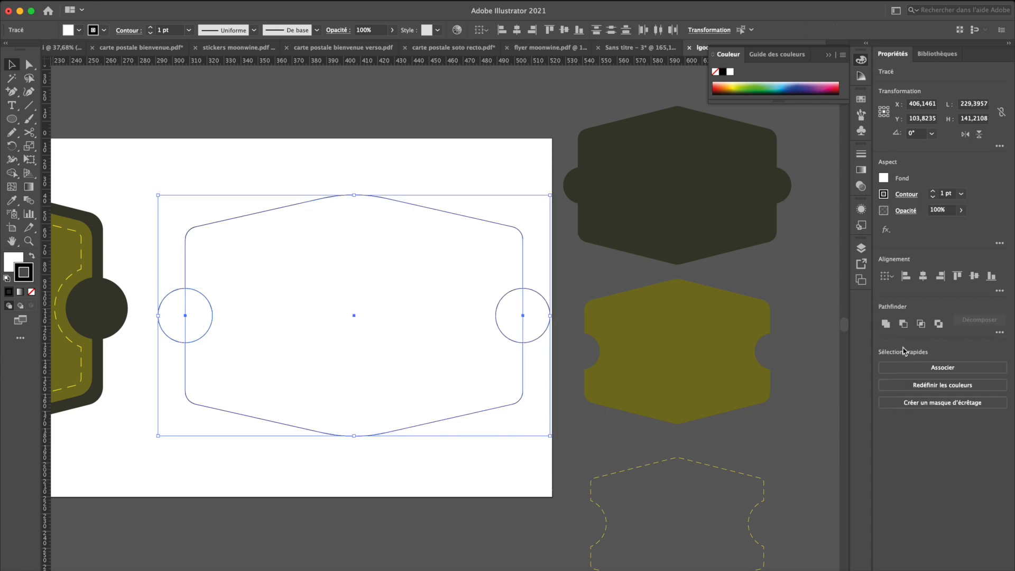
pyautogui.click(886, 323)
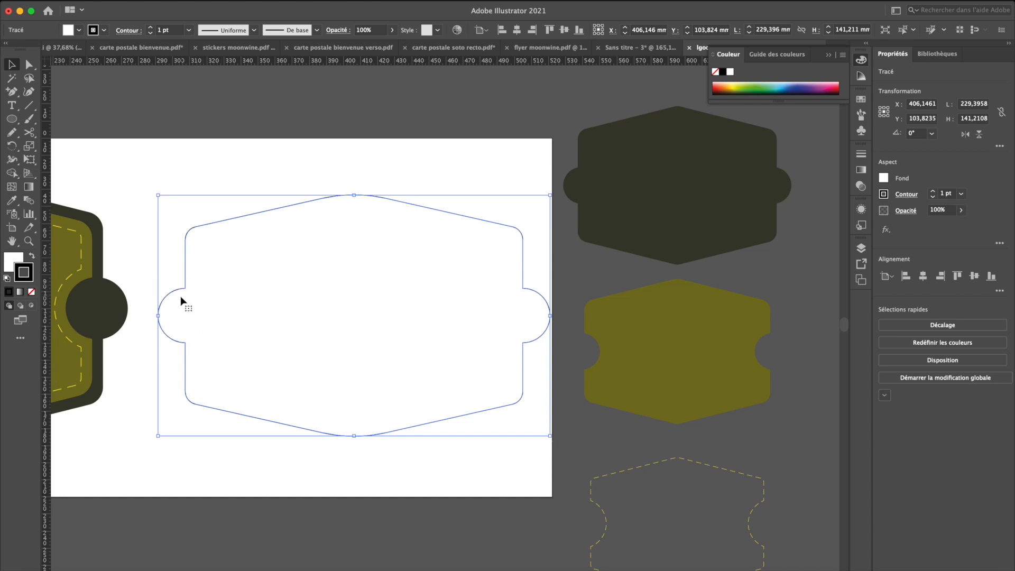
# - Try rounding all corners of the united shape together, and undo the rounding
pyautogui.press('a')
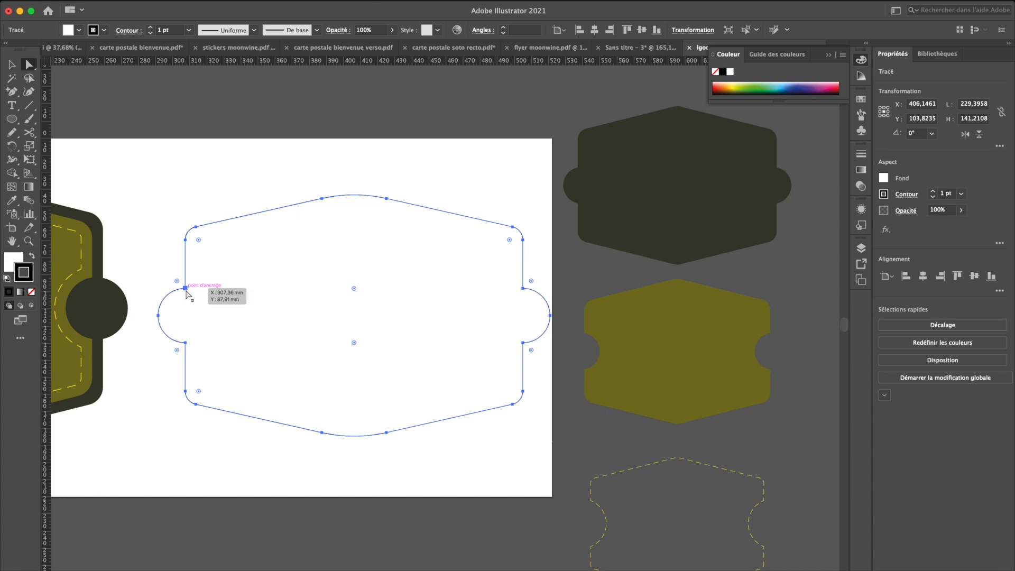
pyautogui.moveTo(176, 281); pyautogui.dragTo(158, 300)
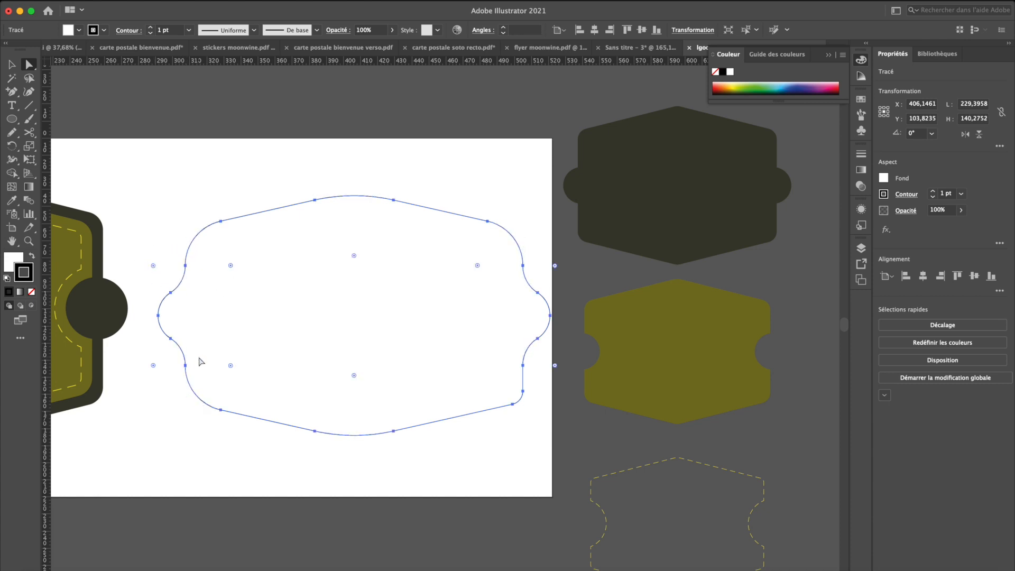
pyautogui.press('super+z')
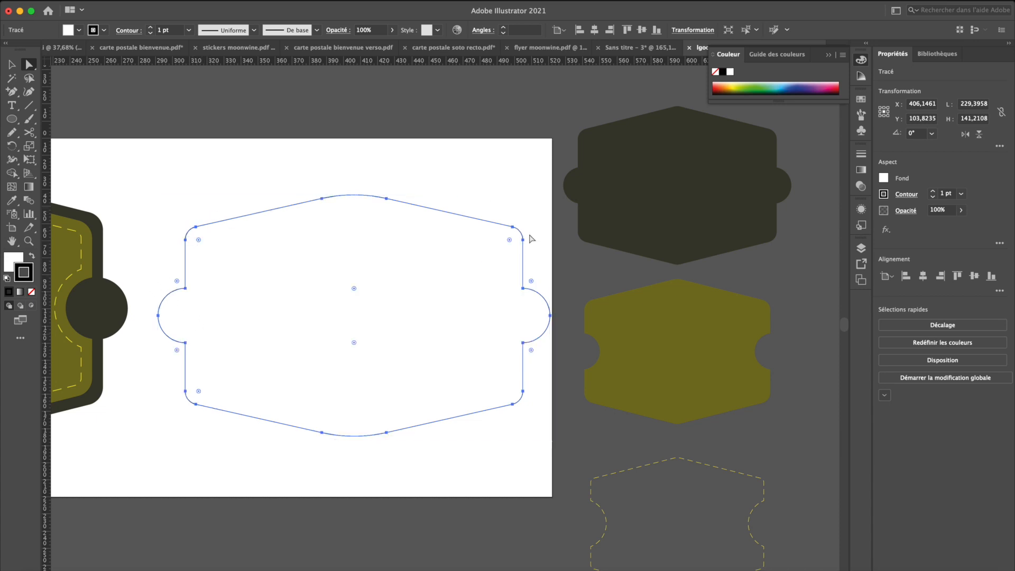
# - Try excluding the side tabs' anchor points from the selected outline, and undo the changes
pyautogui.moveTo(141, 267); pyautogui.dragTo(211, 354)
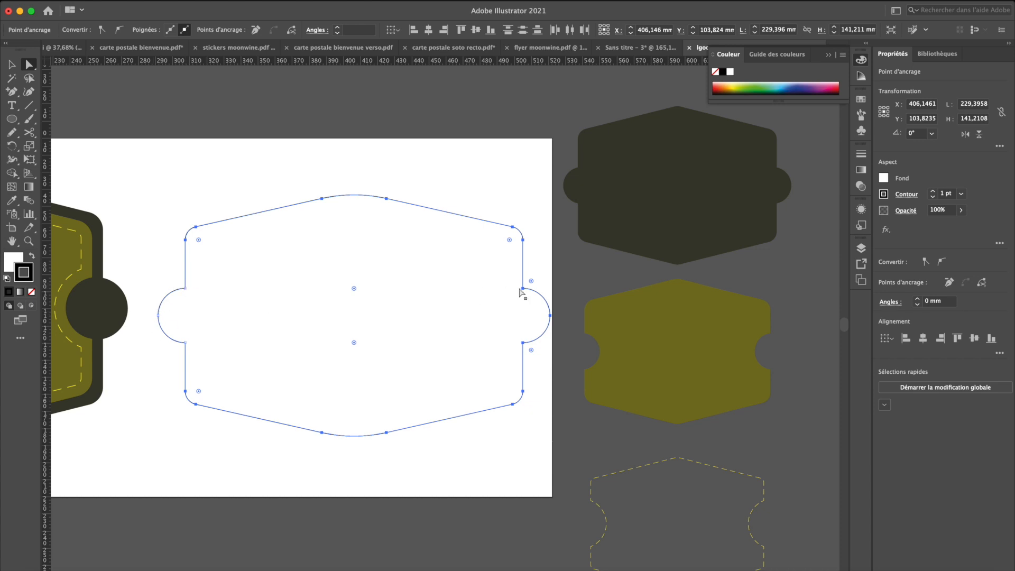
pyautogui.click(550, 328)
pyautogui.moveTo(550, 328); pyautogui.dragTo(575, 362)
pyautogui.press('super+z')
pyautogui.press('super+z')
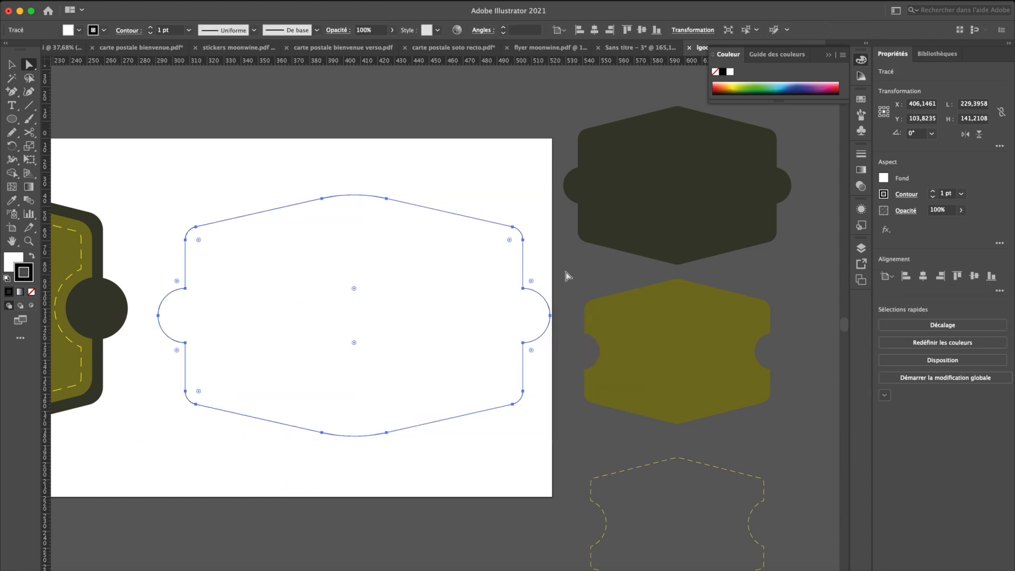
# - Exclude both side tabs' anchor points from the selection and enlarge the rounding of the badge's remaining corners
pyautogui.moveTo(553, 271); pyautogui.dragTo(489, 364)
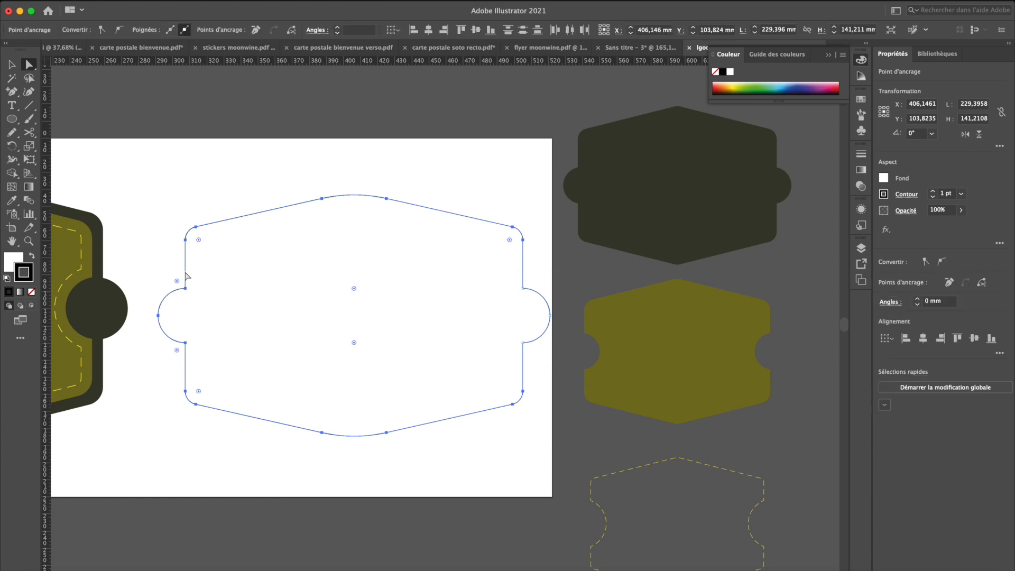
pyautogui.moveTo(149, 278); pyautogui.dragTo(244, 356)
pyautogui.moveTo(198, 239)
pyautogui.mouseDown()
pyautogui.moveTo(242, 274)
pyautogui.moveTo(199, 236)
pyautogui.moveTo(233, 256)
pyautogui.moveTo(196, 240)
pyautogui.moveTo(207, 247)
pyautogui.mouseUp()
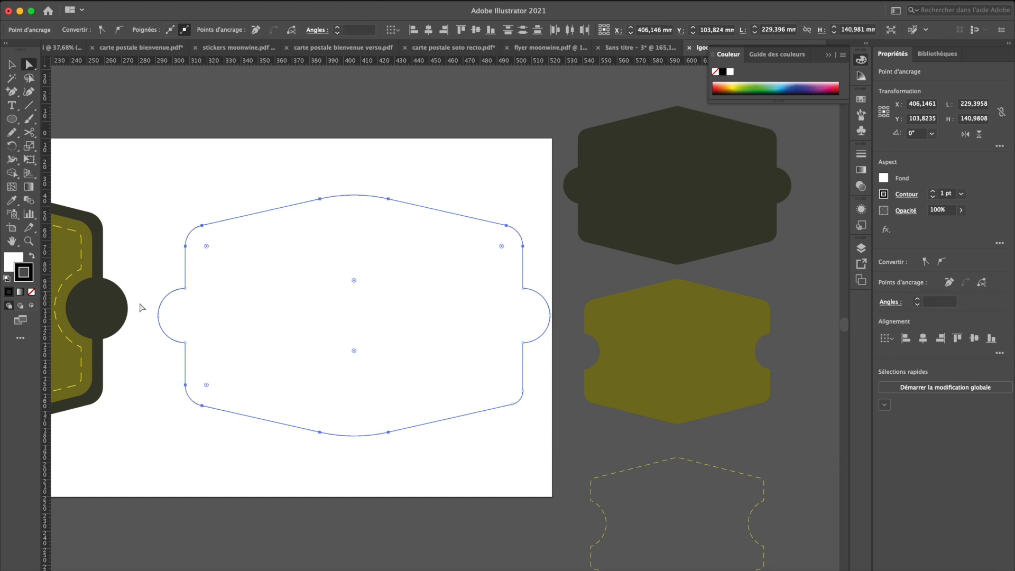
pyautogui.press('v')
pyautogui.click(176, 373)
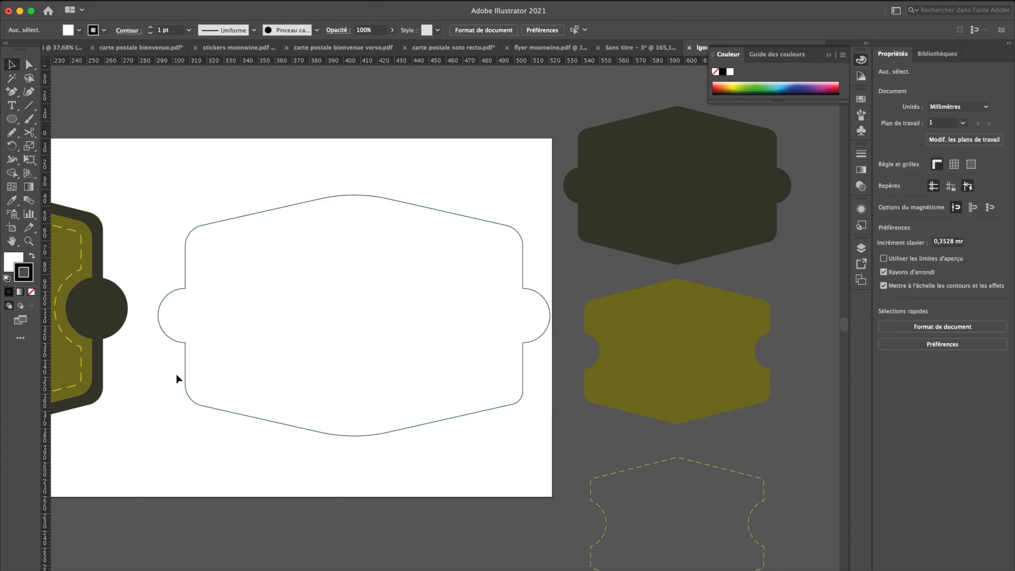
# - Try moving the badge outline slightly upward, and undo both the move and the last corner rounding
pyautogui.moveTo(256, 355); pyautogui.dragTo(262, 350)
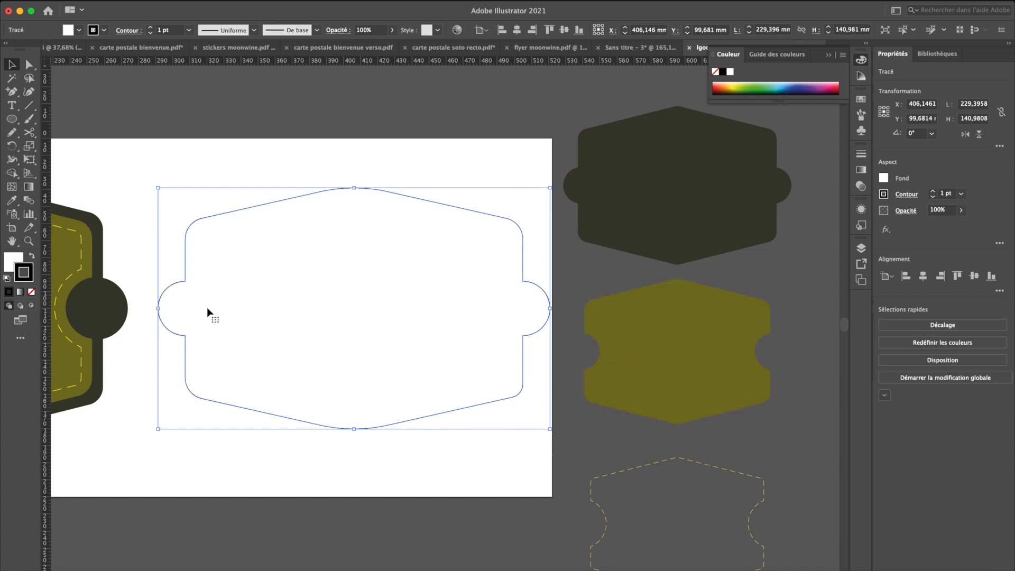
pyautogui.press('super+z')
pyautogui.press('super+z')
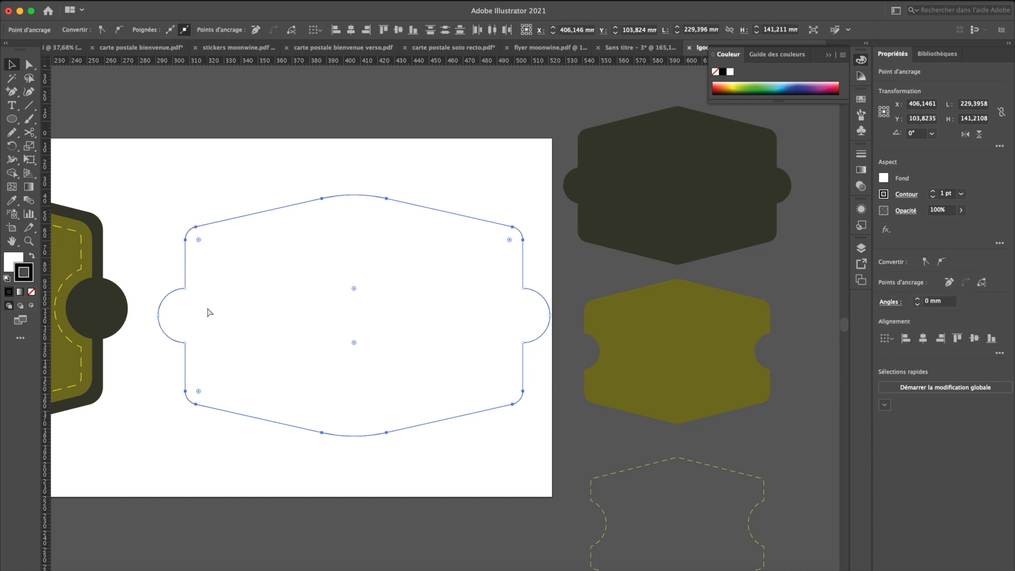
# - Group the two side circles lying over the badge outline
pyautogui.click(158, 273)
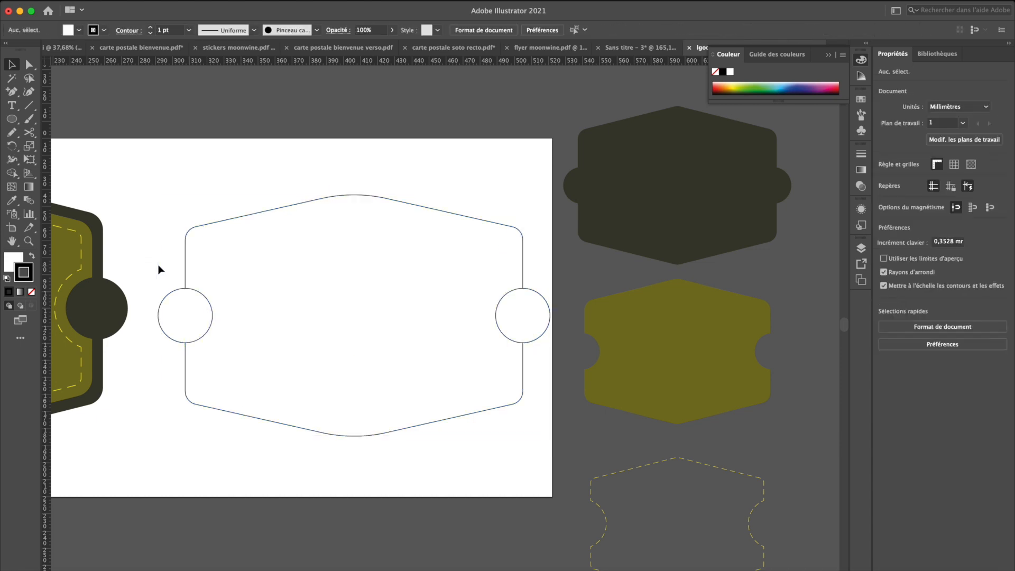
pyautogui.click(178, 330)
pyautogui.keyDown('shift'); pyautogui.click(523, 315); pyautogui.keyUp('shift')
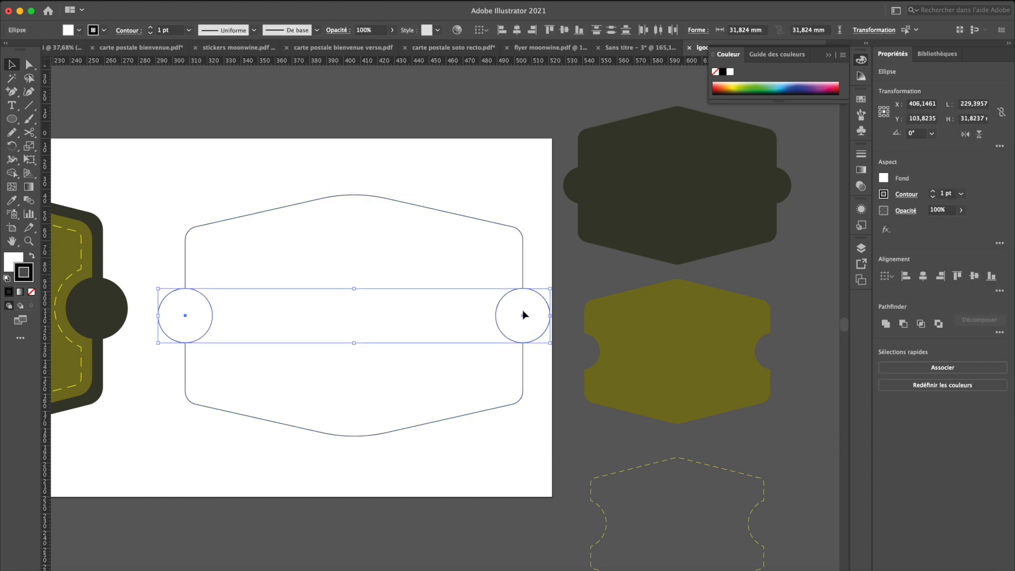
pyautogui.press('super+g')
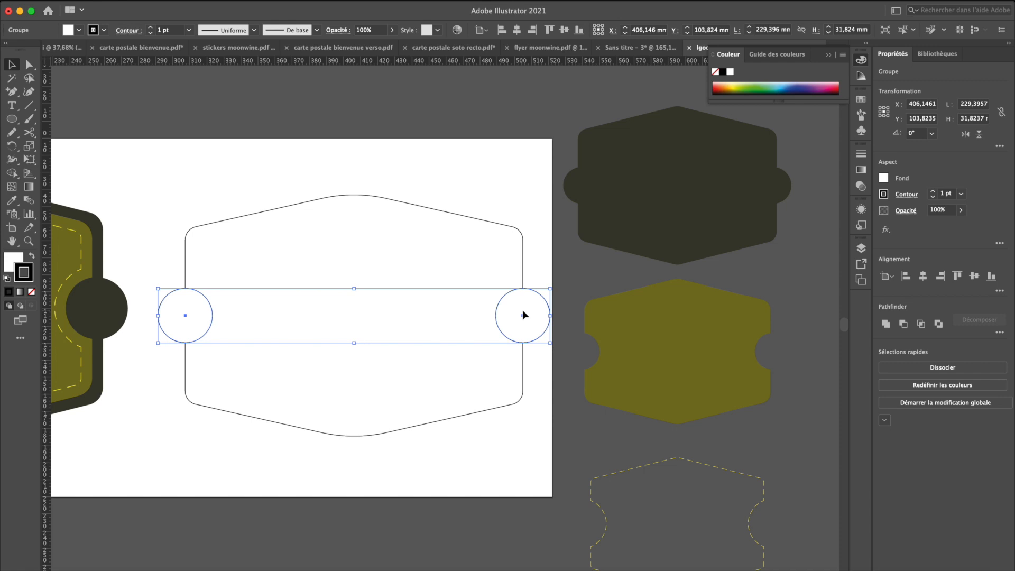
# - Try moving the grouped side circles below the badge outline, and undo the move
pyautogui.press('a')
pyautogui.press('v')
pyautogui.moveTo(523, 315); pyautogui.dragTo(440, 482)
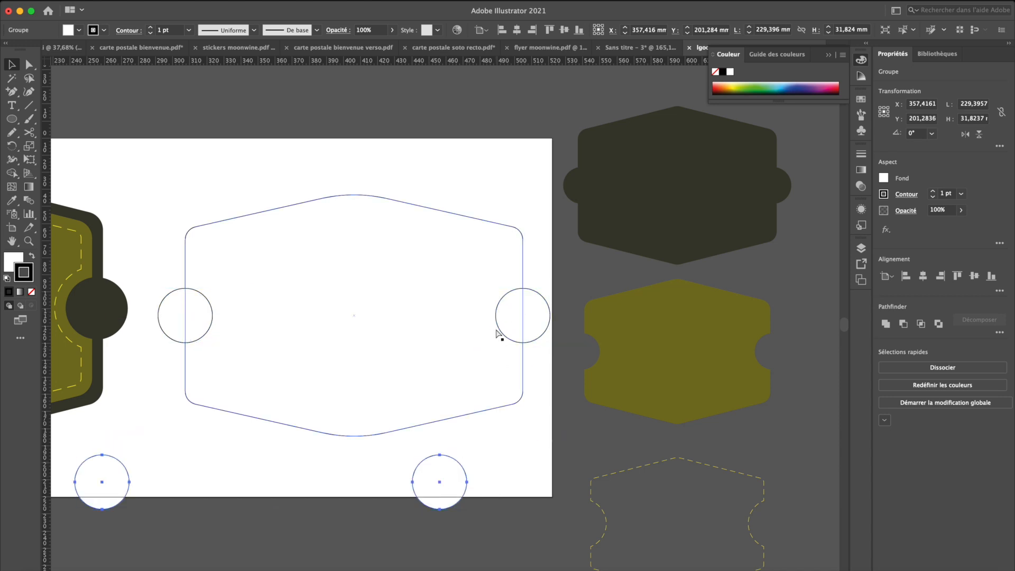
pyautogui.press('super+z')
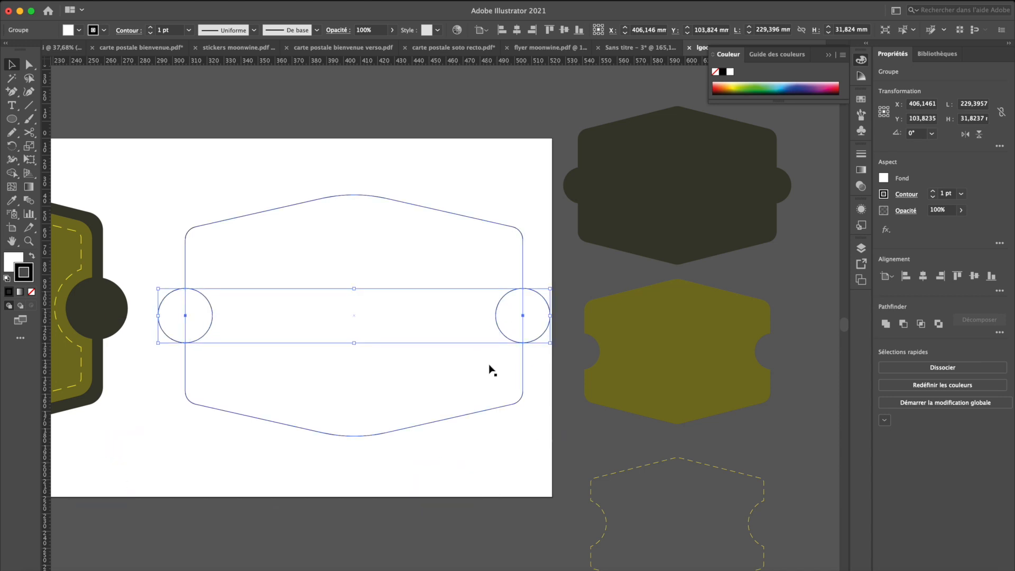
# - Try uniting the circle group with the badge outline and moving the result, and undo both
pyautogui.keyDown('shift'); pyautogui.click(248, 217); pyautogui.keyUp('shift')
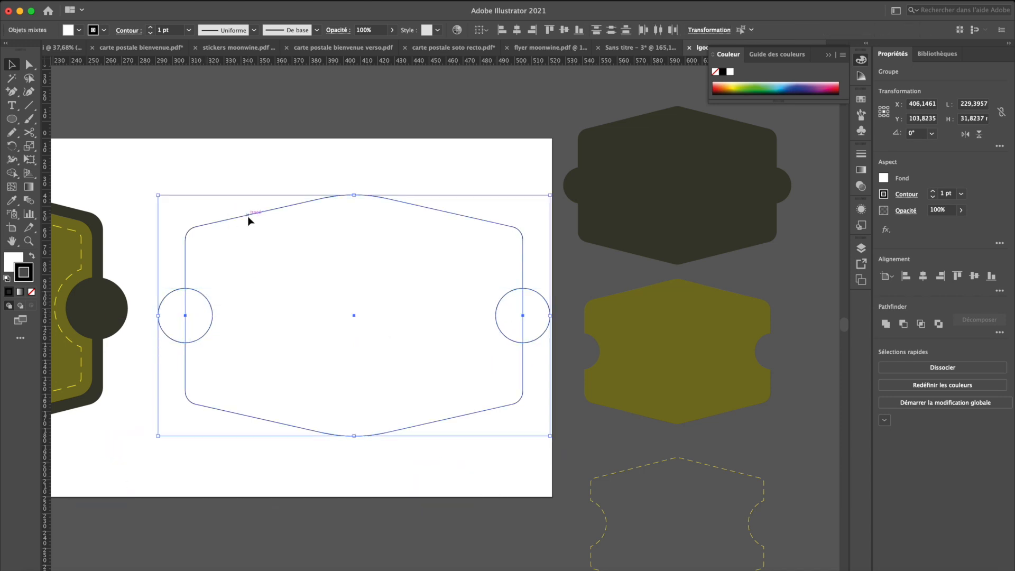
pyautogui.click(885, 324)
pyautogui.moveTo(468, 272); pyautogui.dragTo(439, 374)
pyautogui.press('super+z')
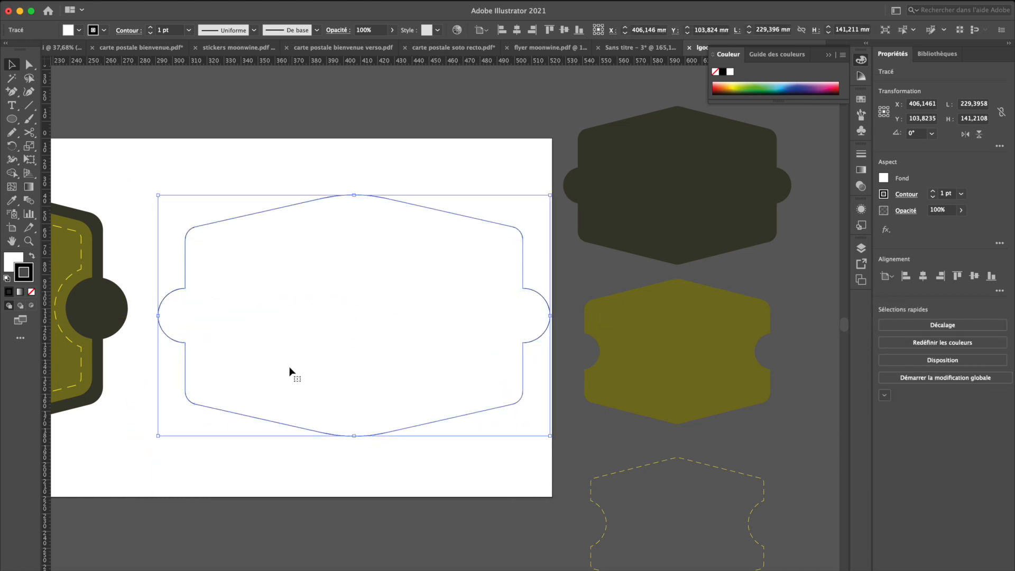
pyautogui.press('super+z')
# - Compare the finished leather badge and its separate layer shapes with the outline being built
pyautogui.hscroll(-10, 372, 309)
pyautogui.scroll(-3, 372, 309)
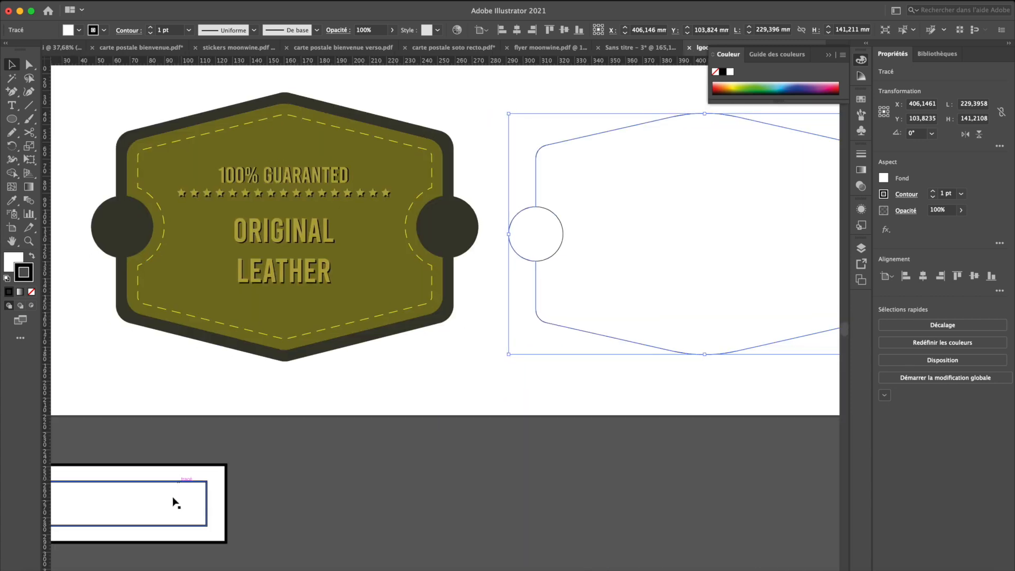
pyautogui.hscroll(-1, 181, 509)
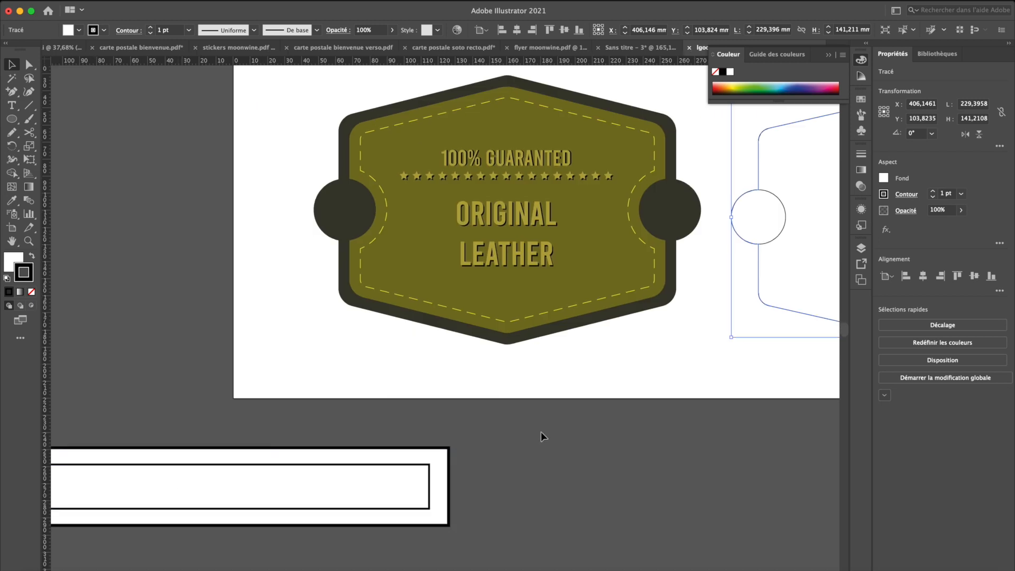
pyautogui.hscroll(10, 541, 432)
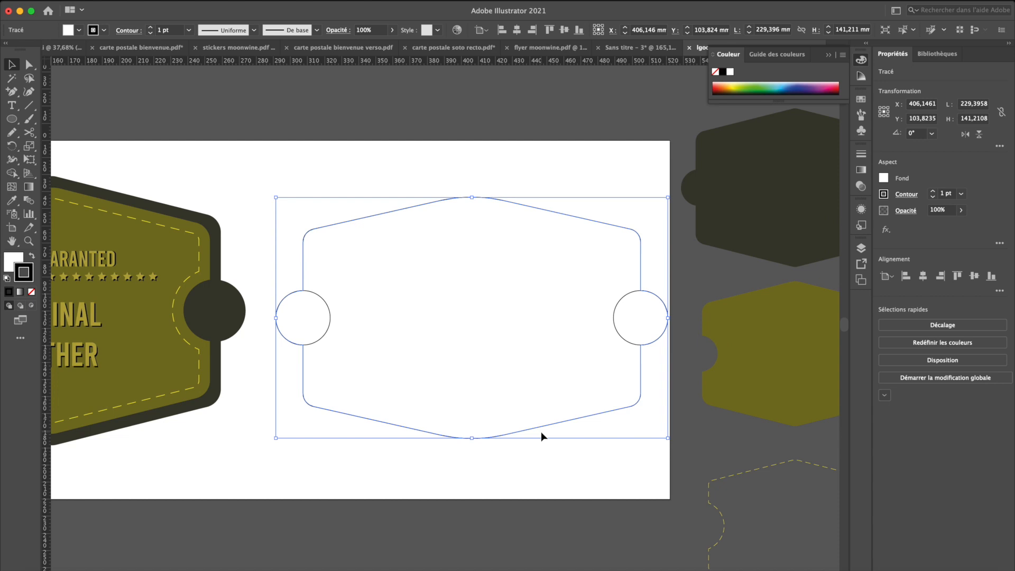
pyautogui.hscroll(5, 540, 431)
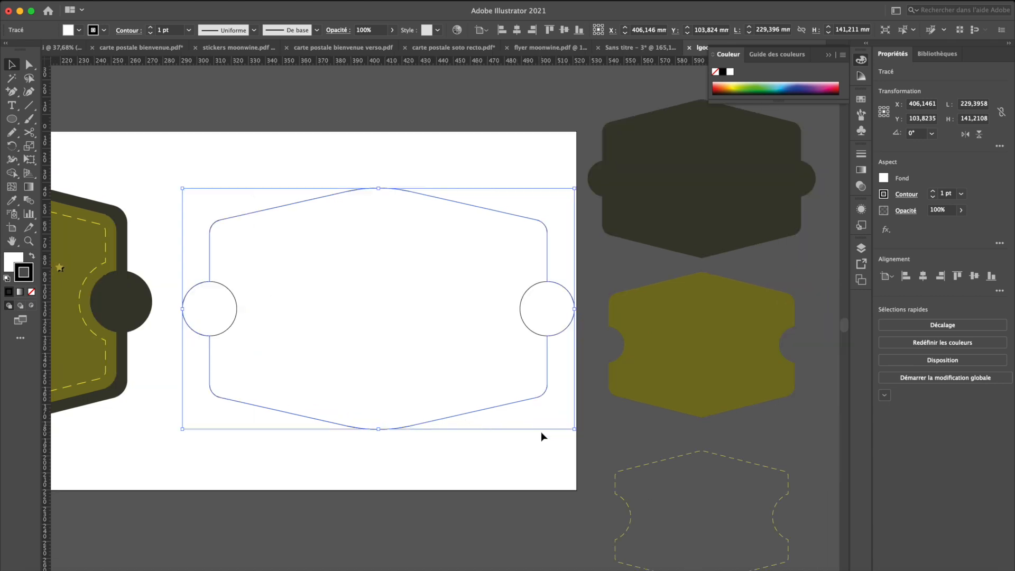
pyautogui.hscroll(3, 541, 431)
pyautogui.scroll(-2, 540, 431)
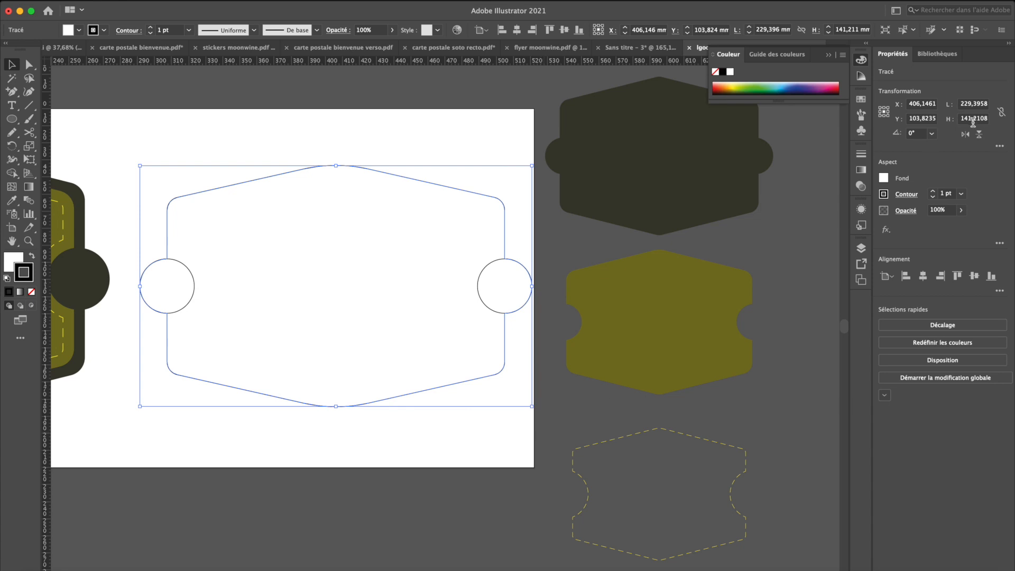
# - Create an inner copy of the badge outline with Offset Path at -3,528 mm, checking it in the preview
pyautogui.click(453, 254)
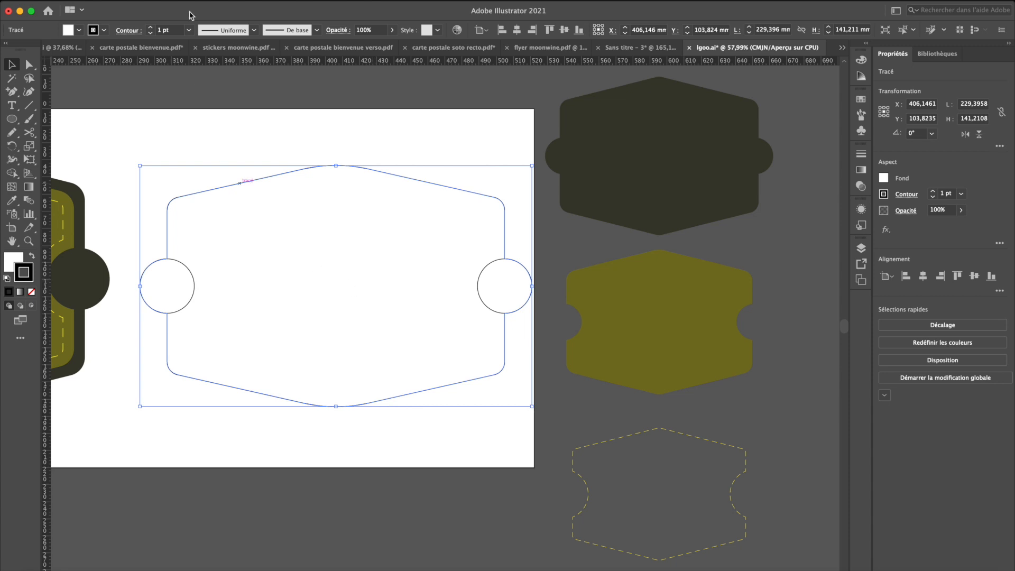
pyautogui.click(164, 1)
pyautogui.moveTo(195, 248)
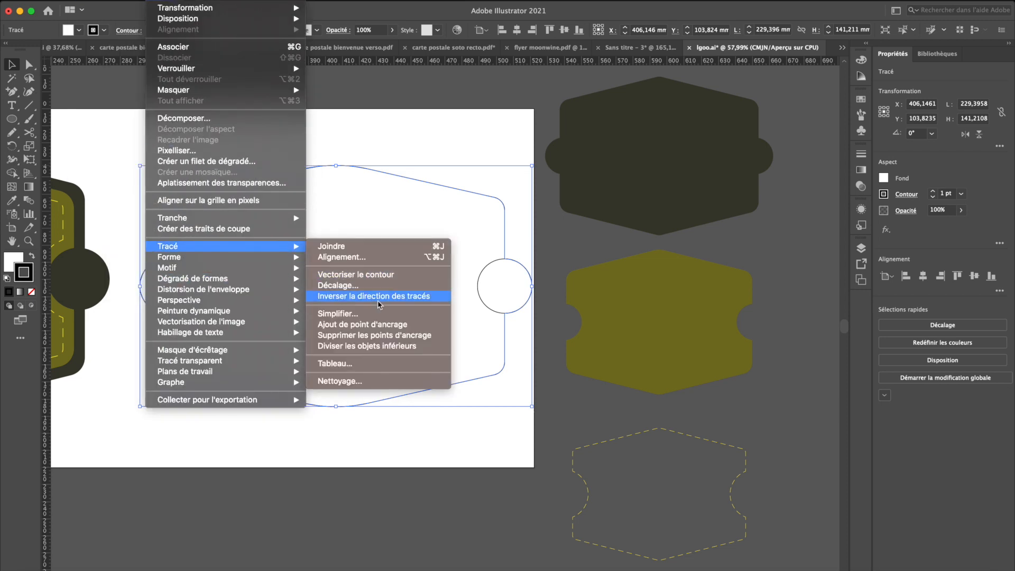
pyautogui.click(383, 286)
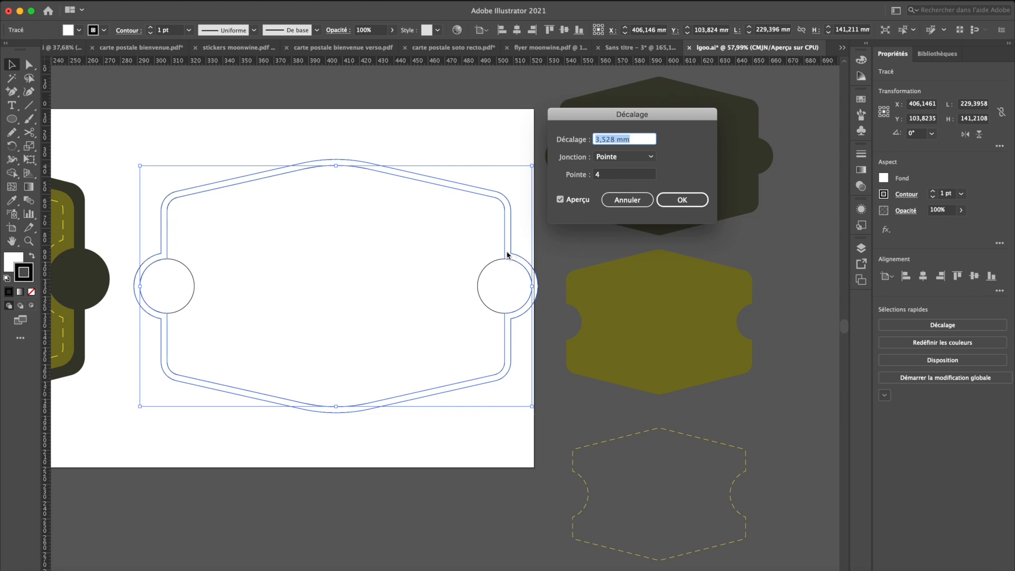
pyautogui.click(597, 139)
pyautogui.write('-')
pyautogui.click(560, 200)
pyautogui.click(575, 203)
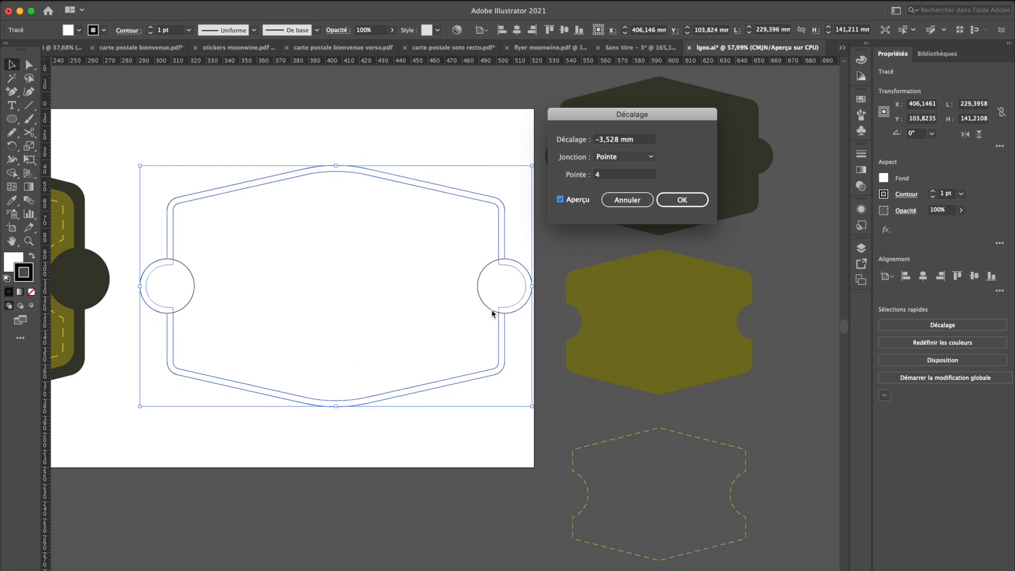
pyautogui.click(681, 200)
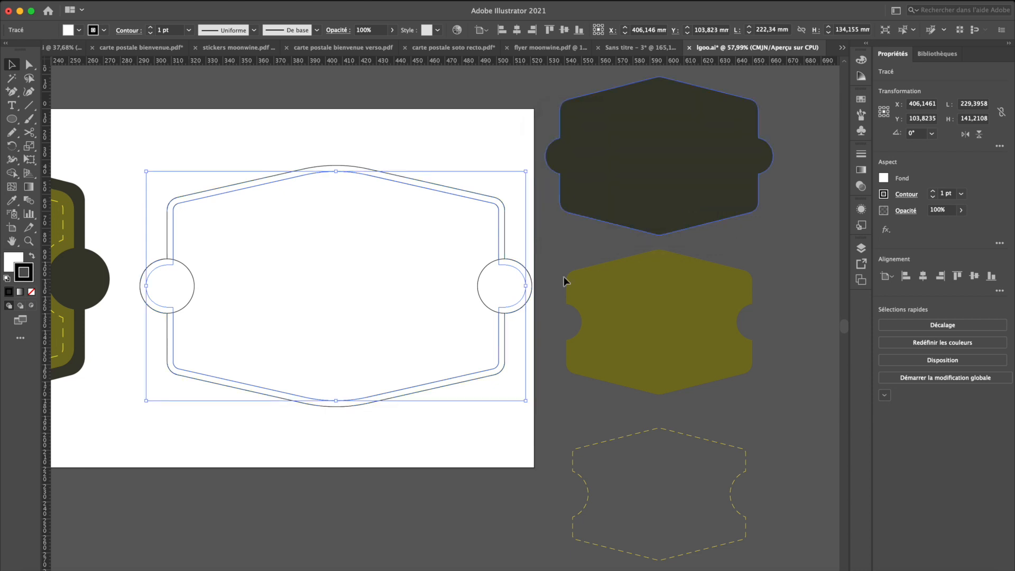
# - Fill the outer badge outline with the dark colour sampled from the dark reference shape
pyautogui.click(541, 259)
pyautogui.click(487, 247)
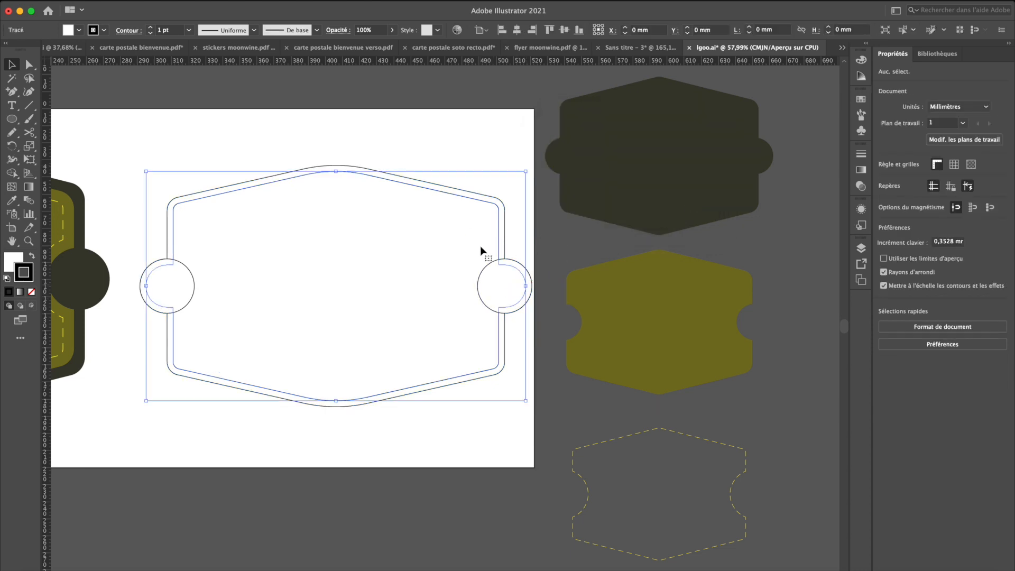
pyautogui.click(504, 237)
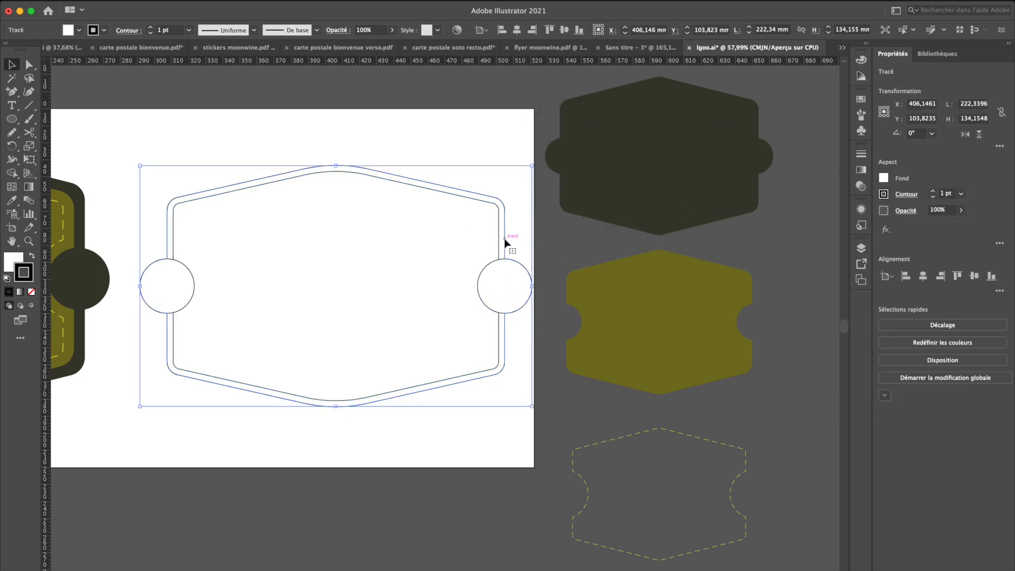
pyautogui.press('i')
pyautogui.click(631, 181)
pyautogui.press('v')
# - Fill the inner offset shape with the olive colour sampled from the olive reference shape
pyautogui.click(463, 251)
pyautogui.press('i')
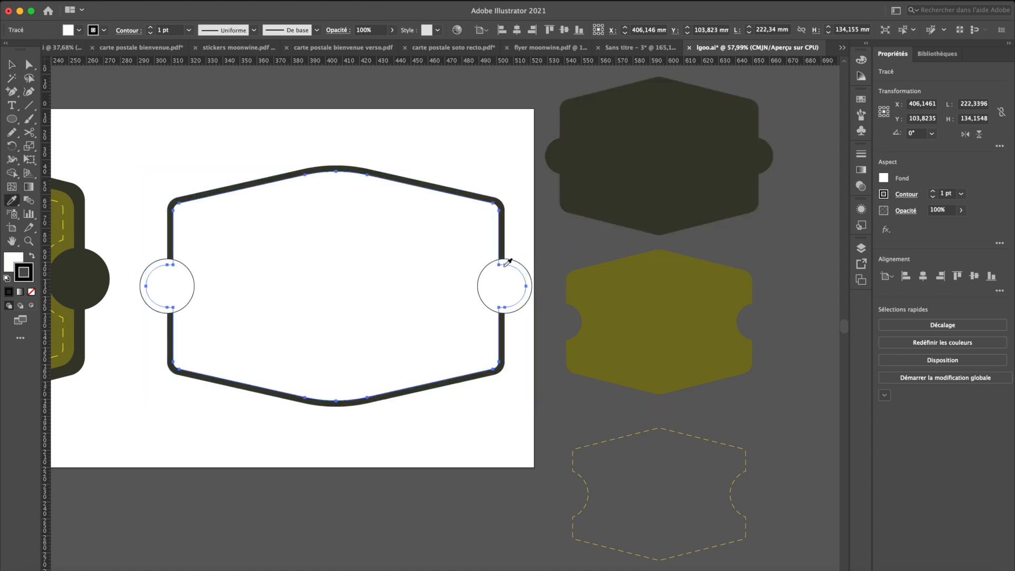
pyautogui.click(616, 275)
pyautogui.press('v')
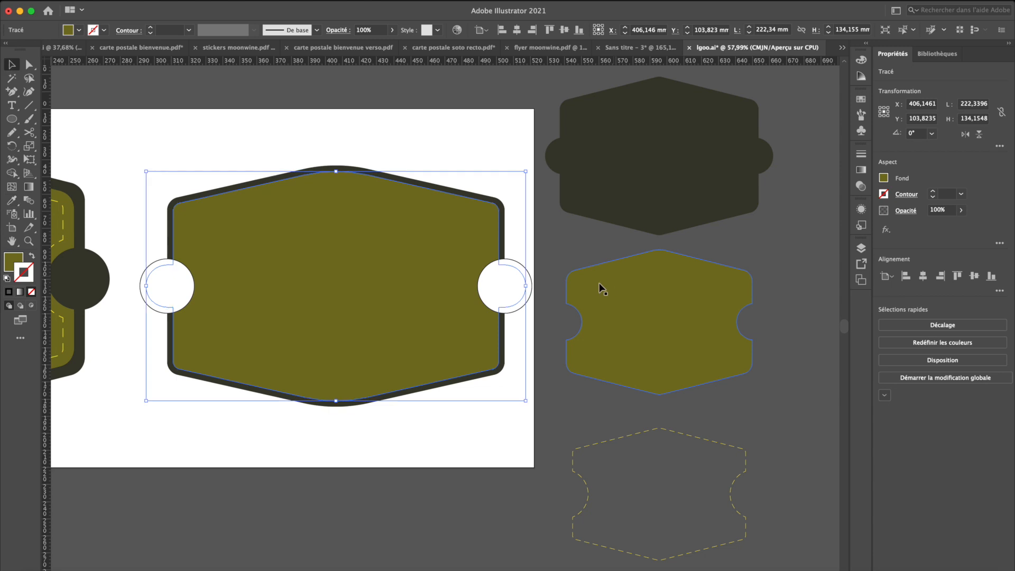
# - Apply the olive reference shape's appearance to the grouped side circles
pyautogui.click(554, 250)
pyautogui.click(496, 291)
pyautogui.press('i')
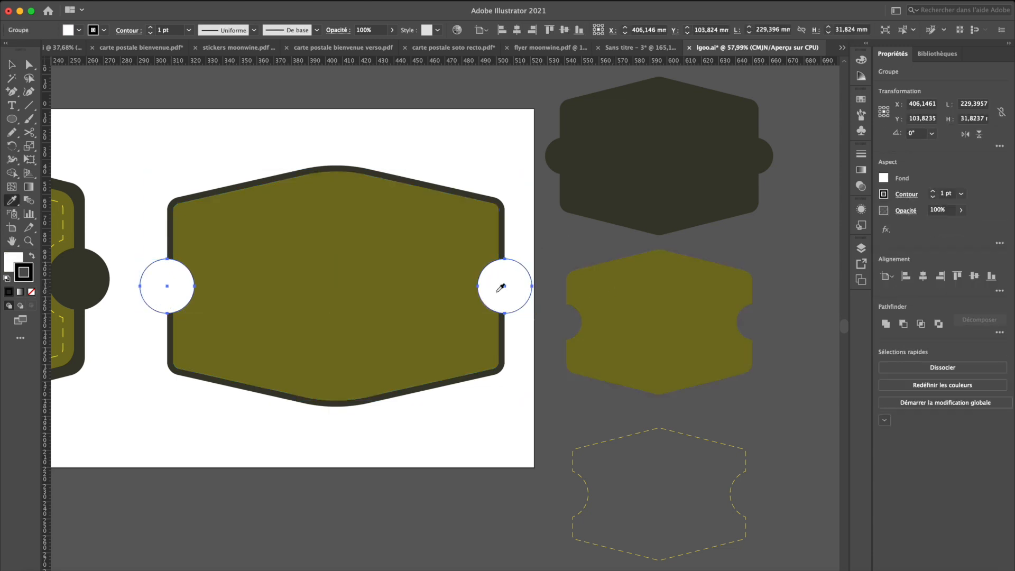
pyautogui.click(649, 302)
pyautogui.press('v')
pyautogui.click(553, 227)
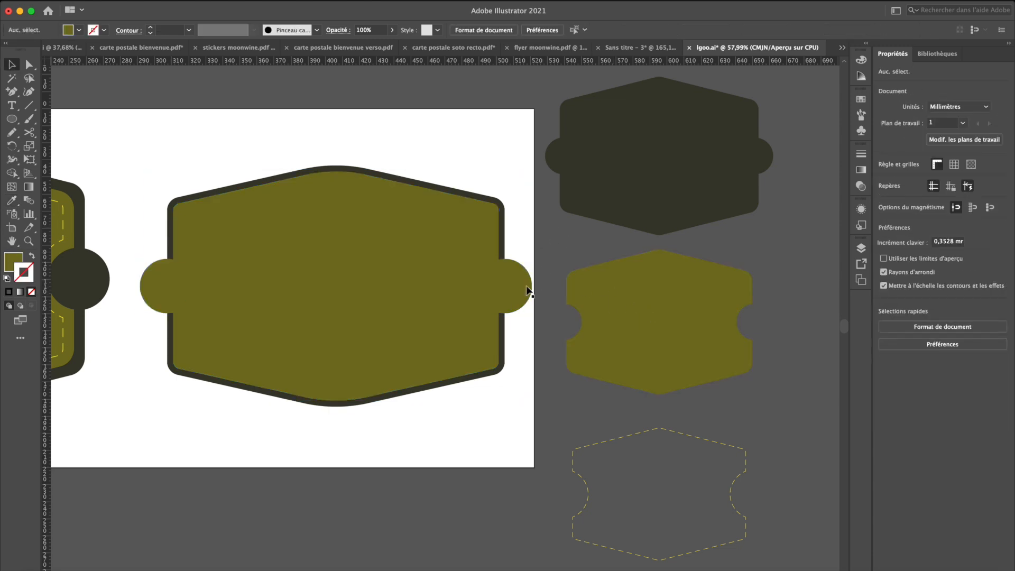
# - Subtract the circle group from the inner olive shape with Minus Front, and check the cut-outs with a trial move that is undone
pyautogui.click(507, 292)
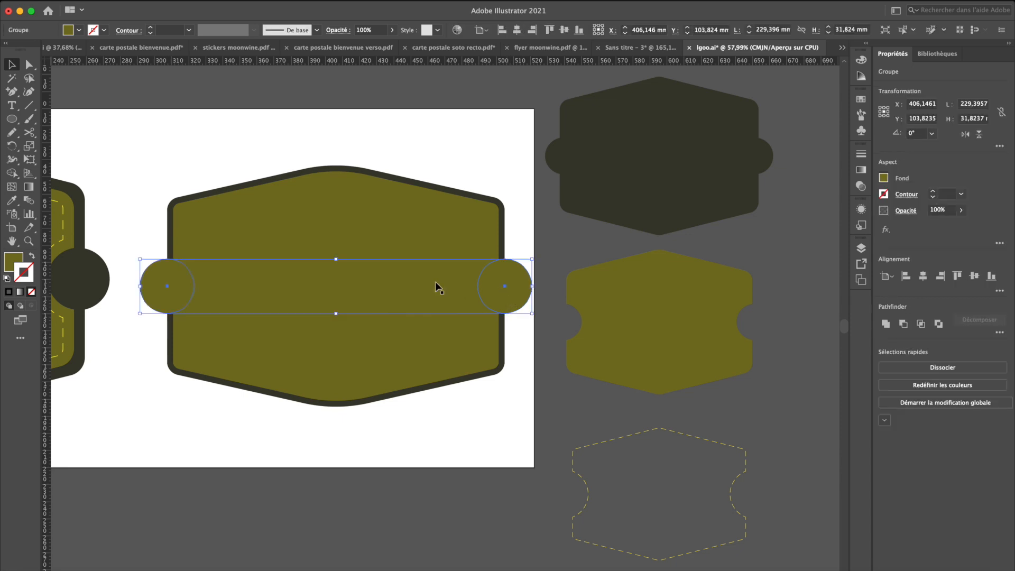
pyautogui.keyDown('shift'); pyautogui.click(391, 242); pyautogui.keyUp('shift')
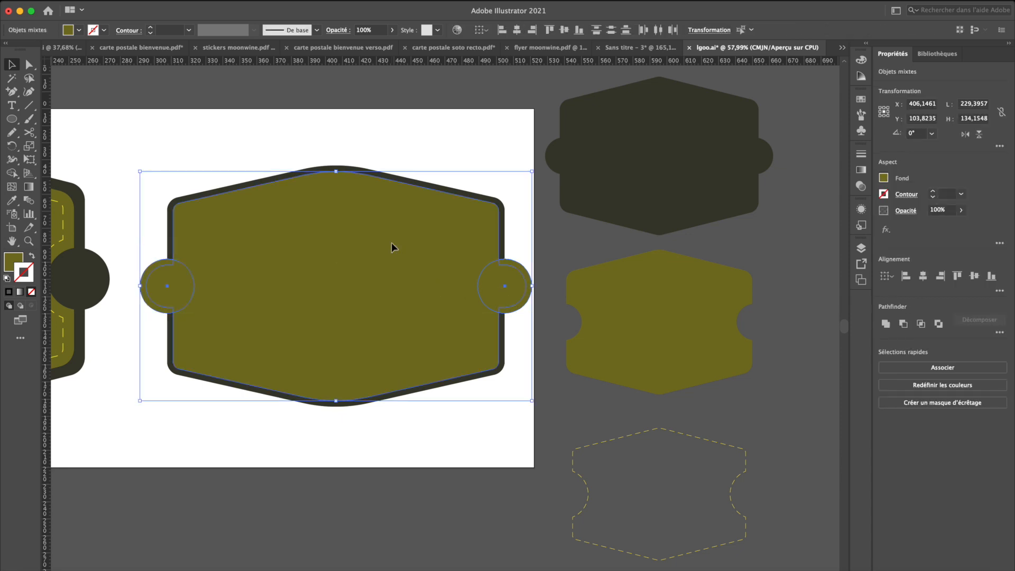
pyautogui.click(904, 324)
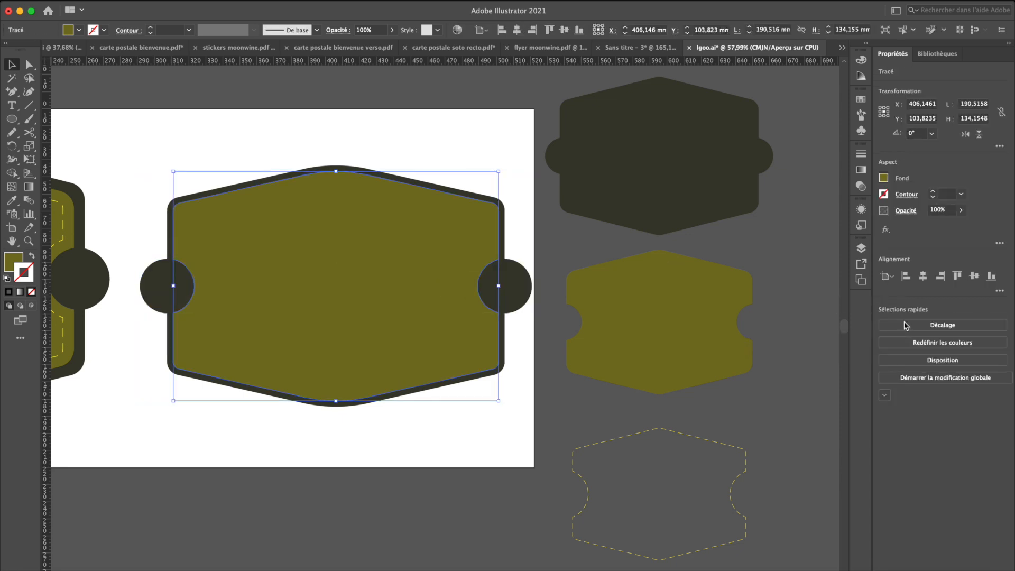
pyautogui.click(481, 490)
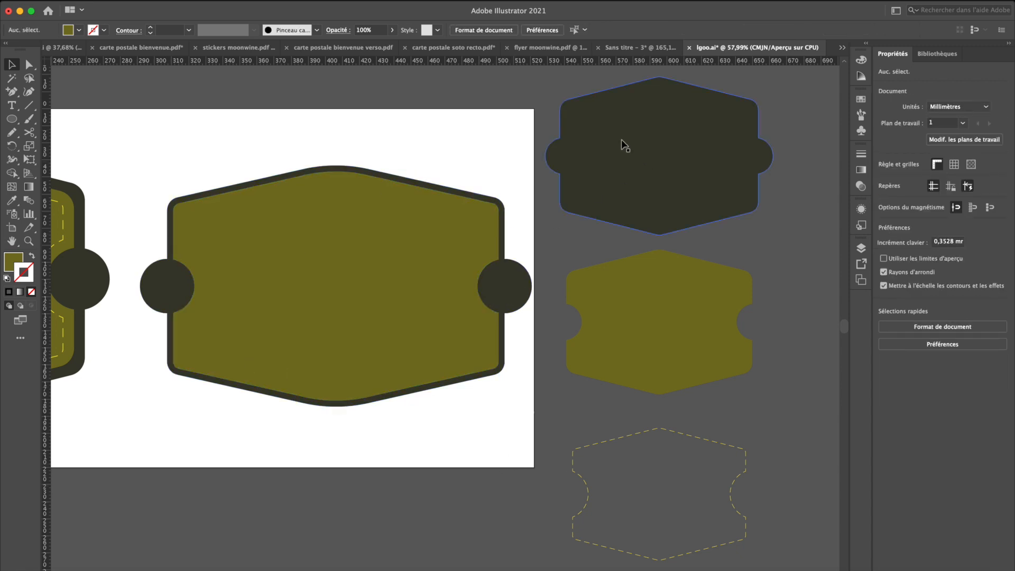
pyautogui.moveTo(342, 327); pyautogui.dragTo(335, 342)
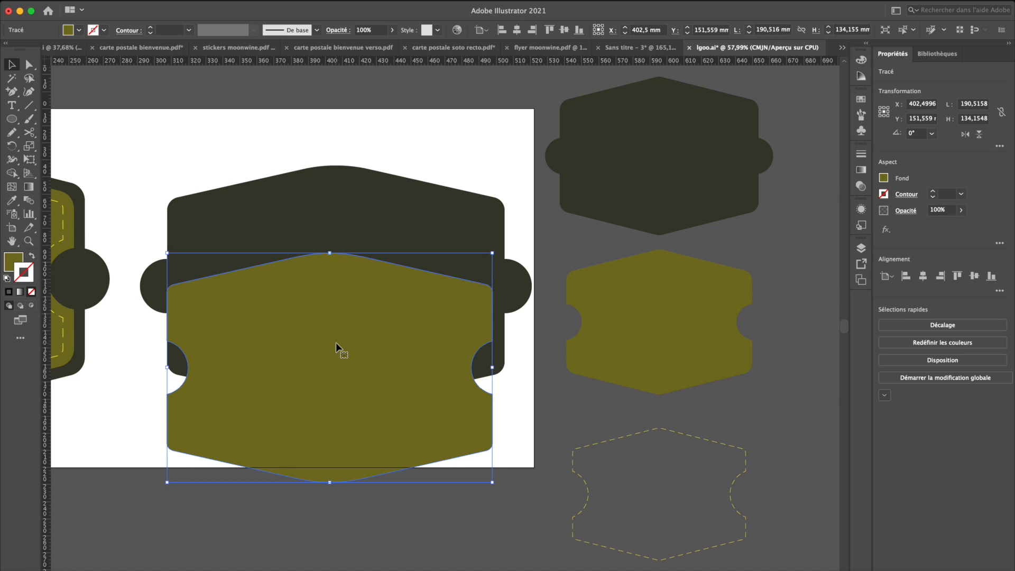
pyautogui.press('super+z')
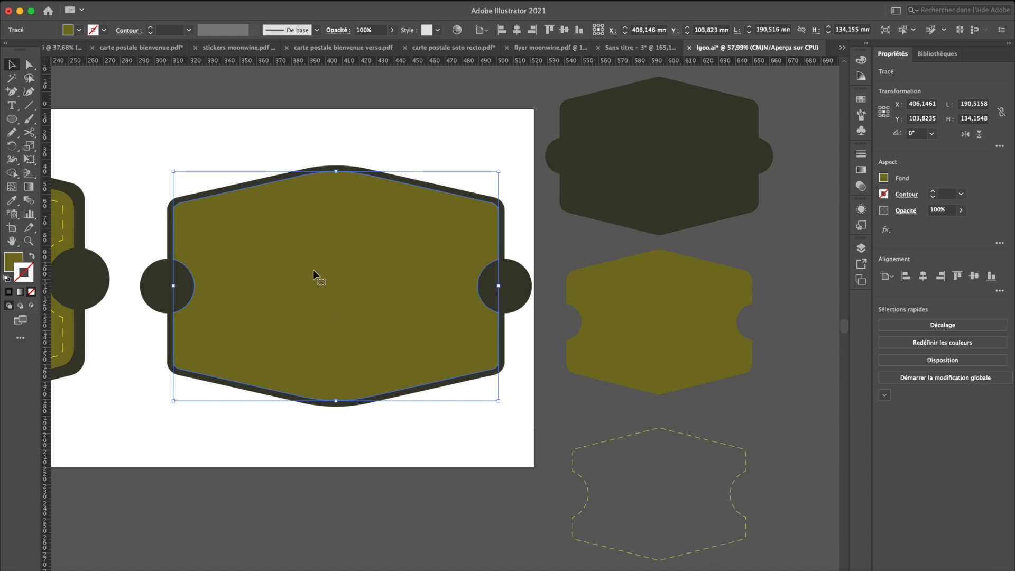
# - Create a smaller inner copy of the notched olive shape with Offset Path at -3,528 mm
pyautogui.click(164, 0)
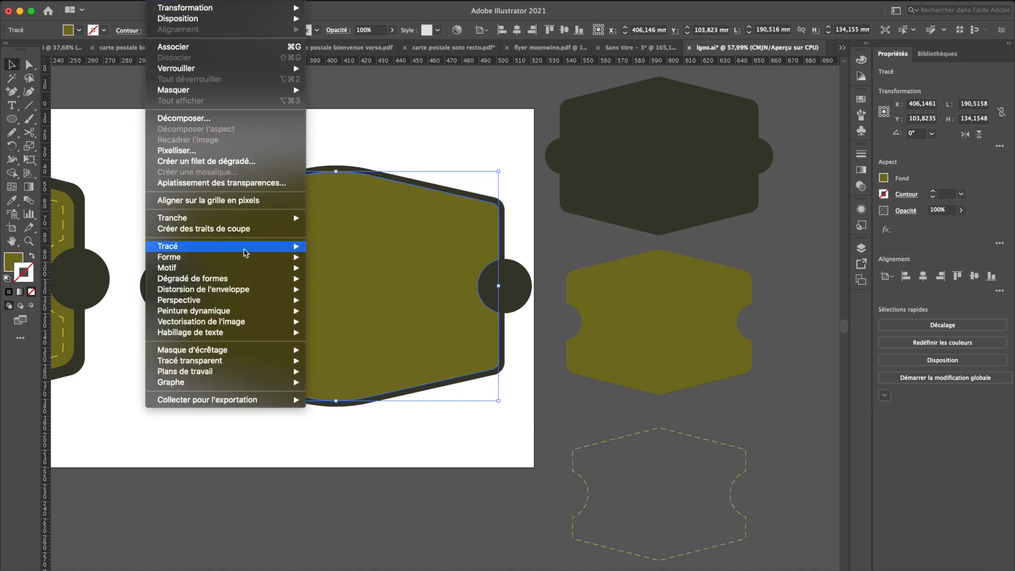
pyautogui.moveTo(296, 249)
pyautogui.click(328, 285)
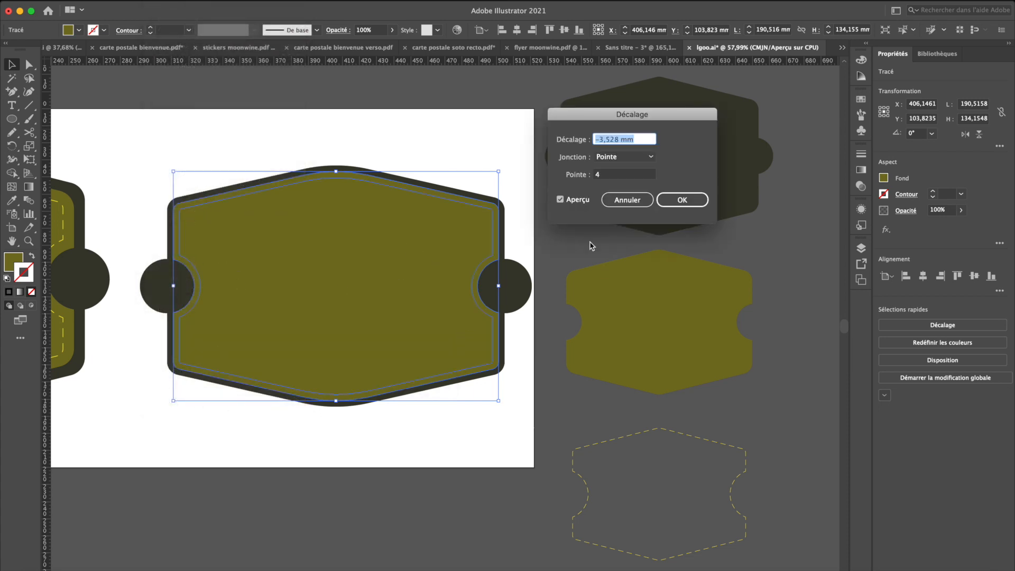
pyautogui.click(681, 200)
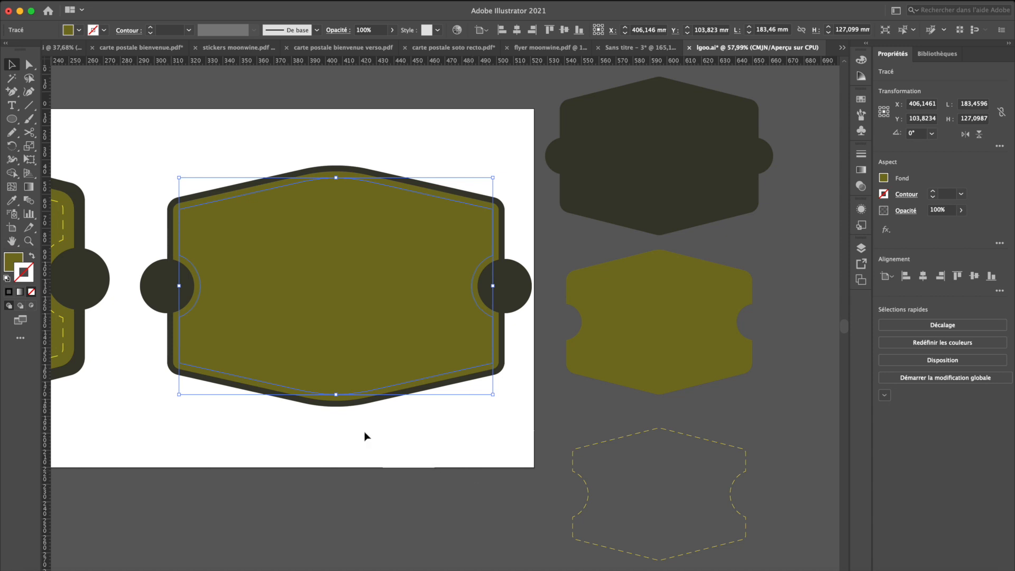
# - Give the innermost offset path no fill and a black 1 pt stroke
pyautogui.hotkey('shift', 'x')
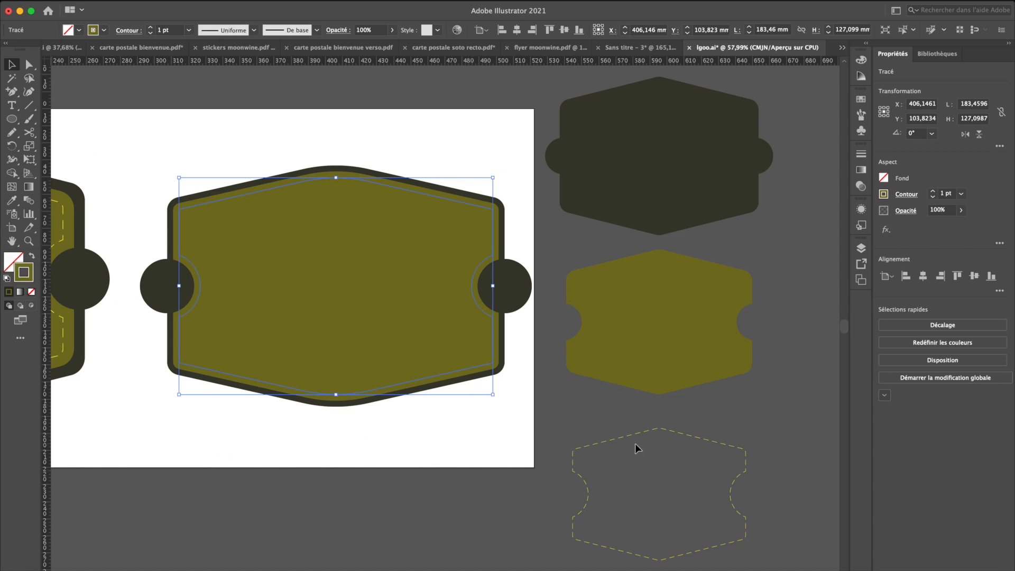
pyautogui.press('d')
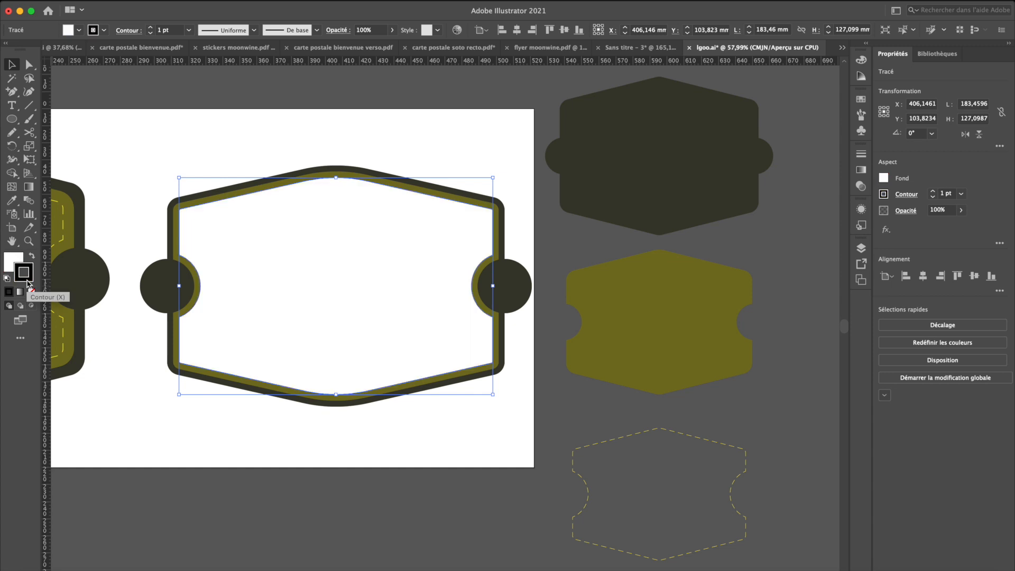
pyautogui.press('x')
pyautogui.press('/')
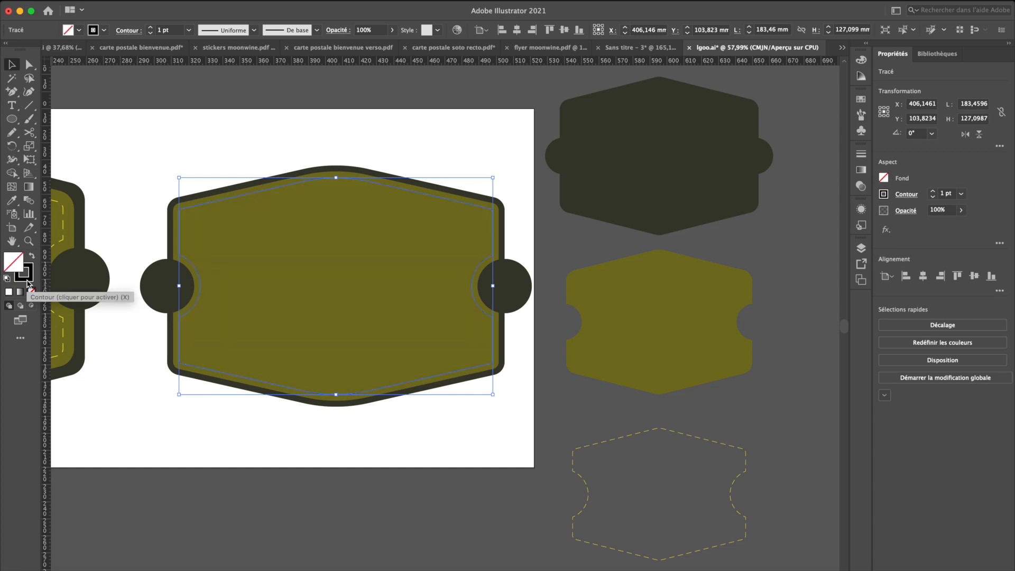
# - Give the innermost offset path a 2 pt dashed stroke
pyautogui.click(224, 484)
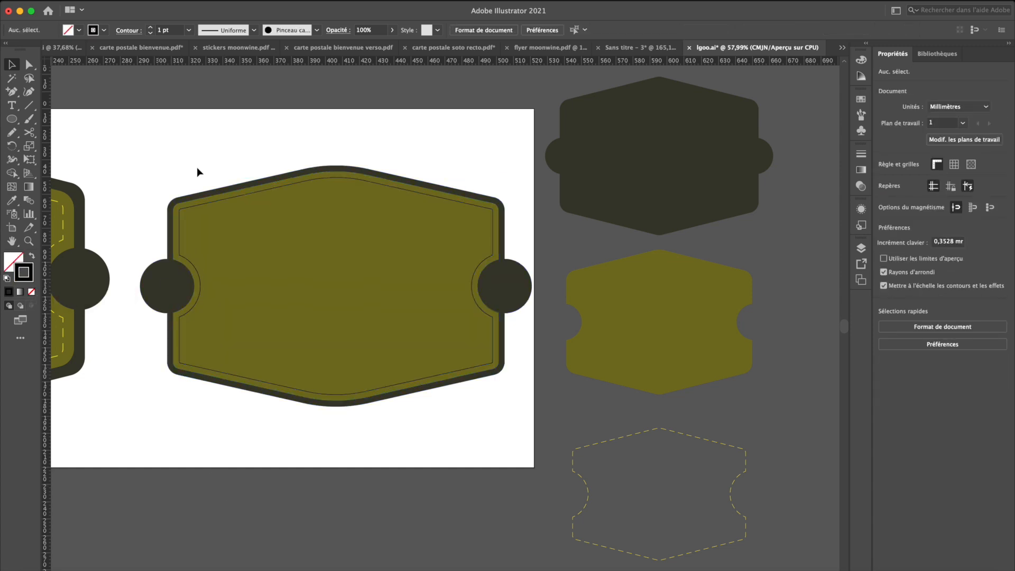
pyautogui.click(460, 371)
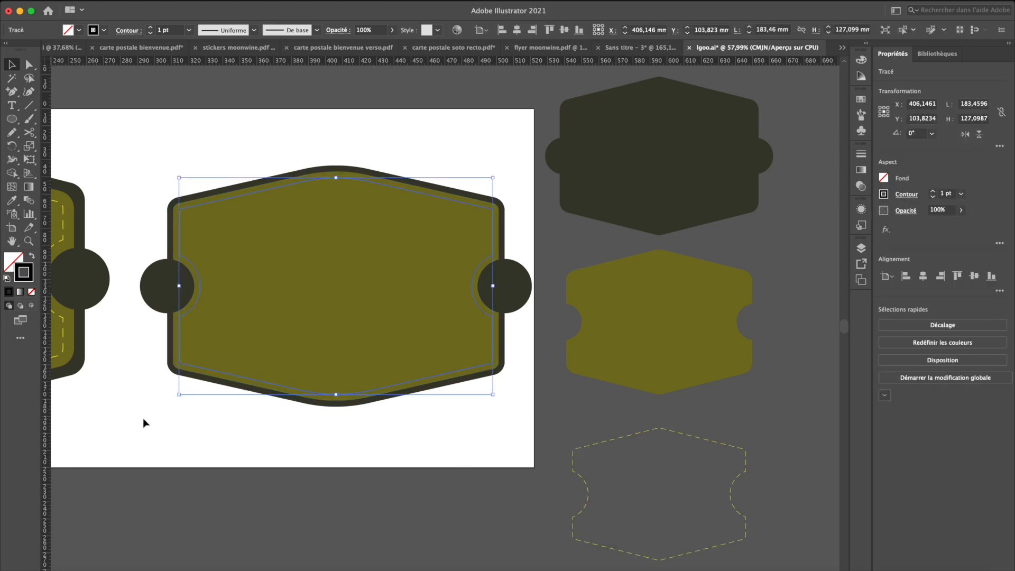
pyautogui.click(150, 27)
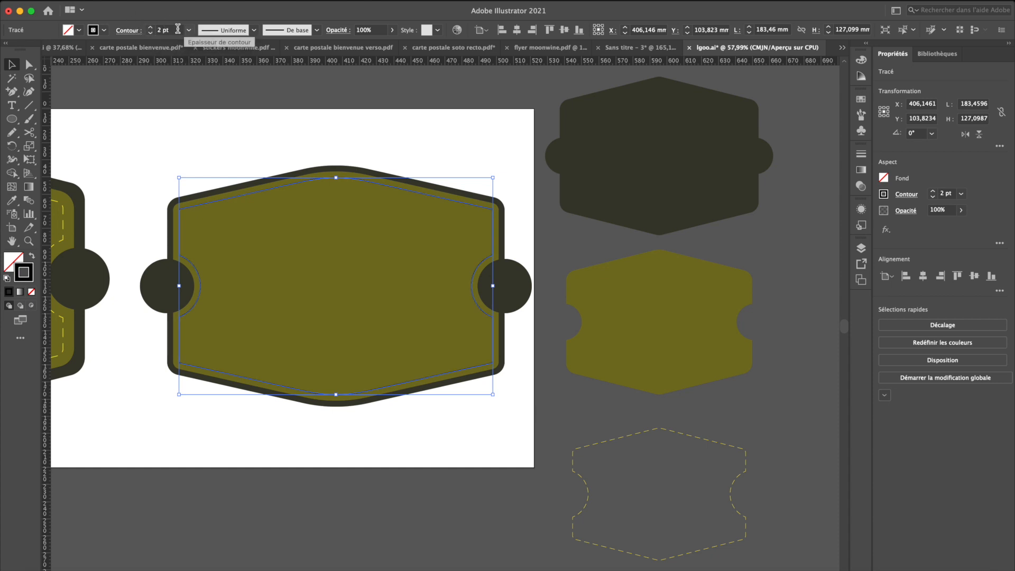
pyautogui.click(126, 31)
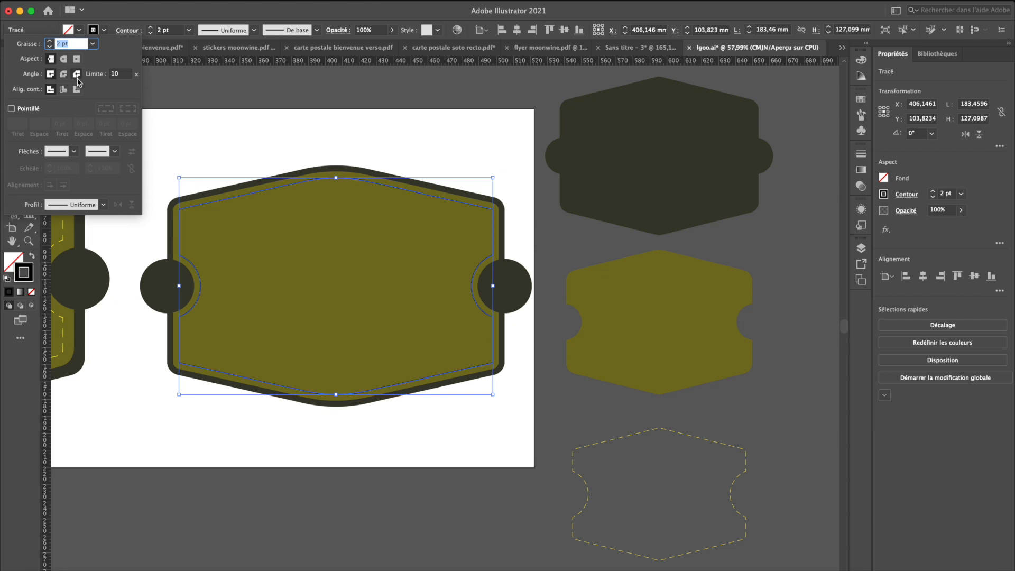
pyautogui.click(24, 109)
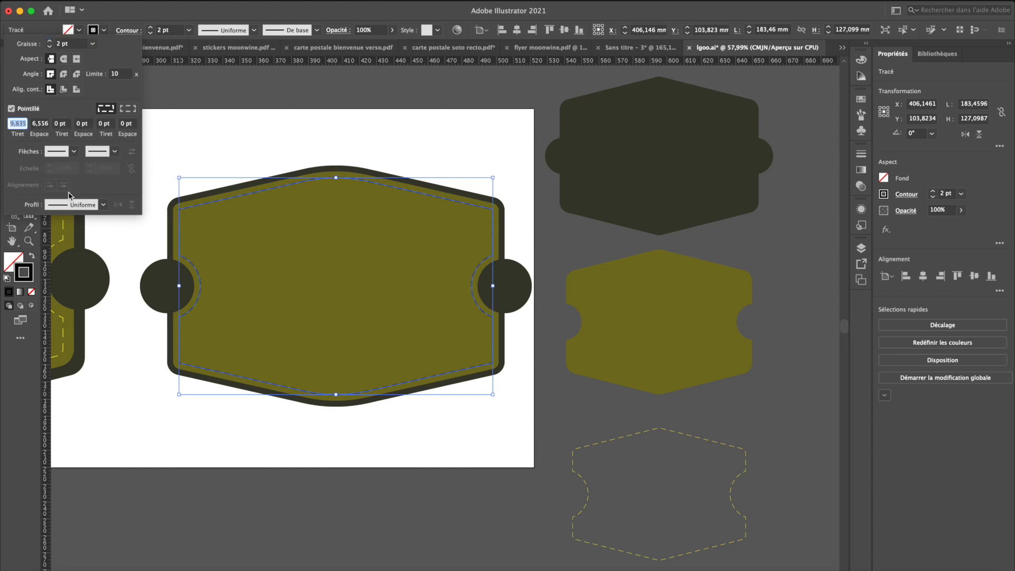
pyautogui.click(128, 272)
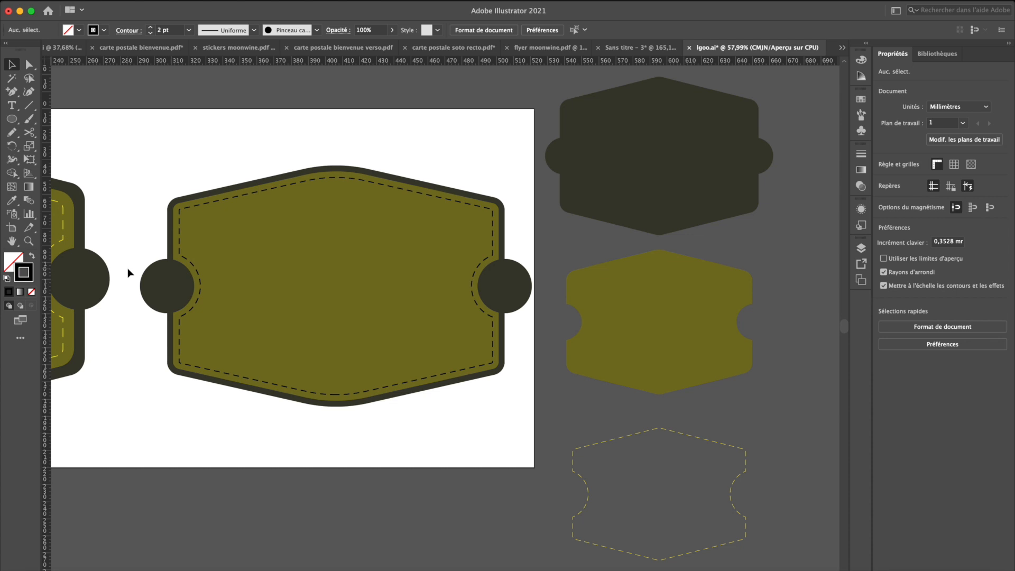
# - Add a point text reading "Original" in the blank area below the new badge
pyautogui.hscroll(-10, 128, 272)
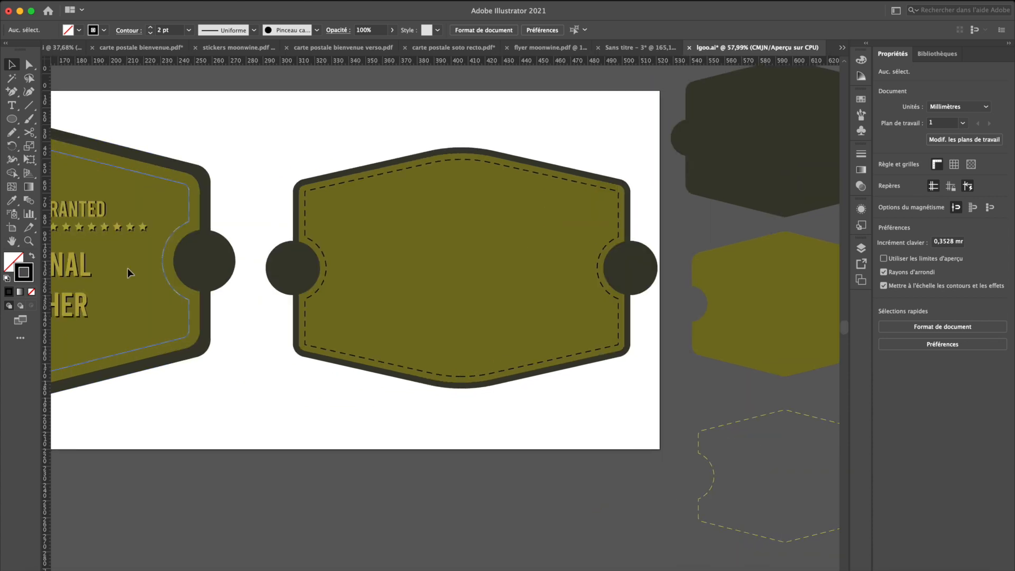
pyautogui.hscroll(-4, 228, 264)
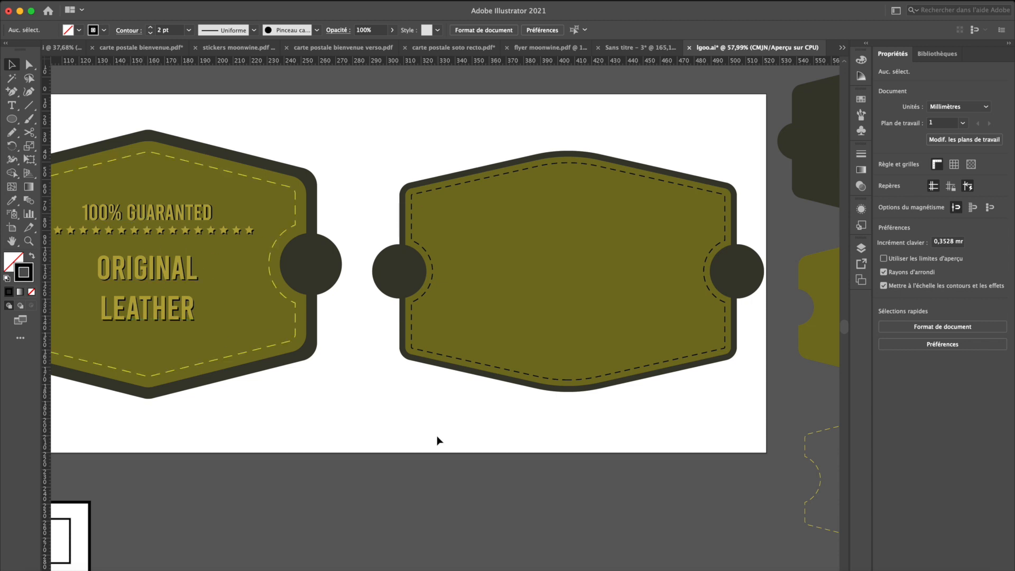
pyautogui.press('t')
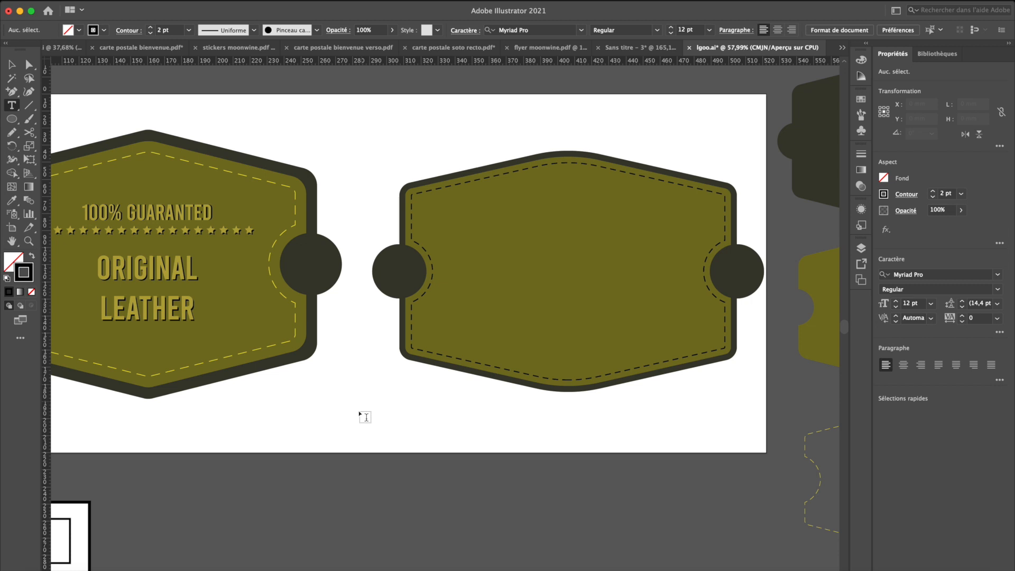
pyautogui.click(354, 417)
pyautogui.write('Pr')
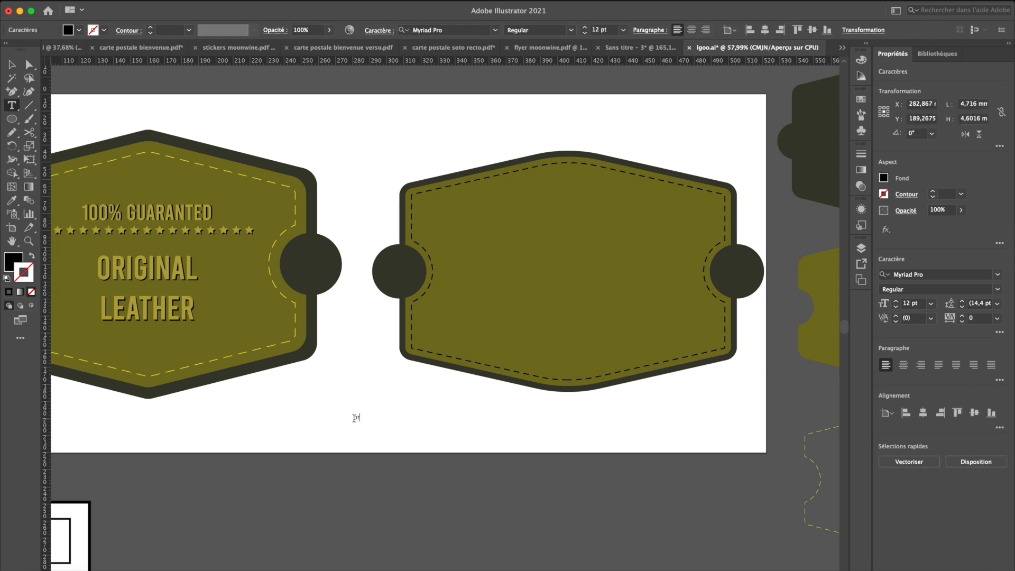
pyautogui.write('iginal')
# - Set the "Original" text in Bebas Neue Bold at 60 pt
pyautogui.doubleClick(364, 418)
pyautogui.click(920, 276)
pyautogui.write('beb')
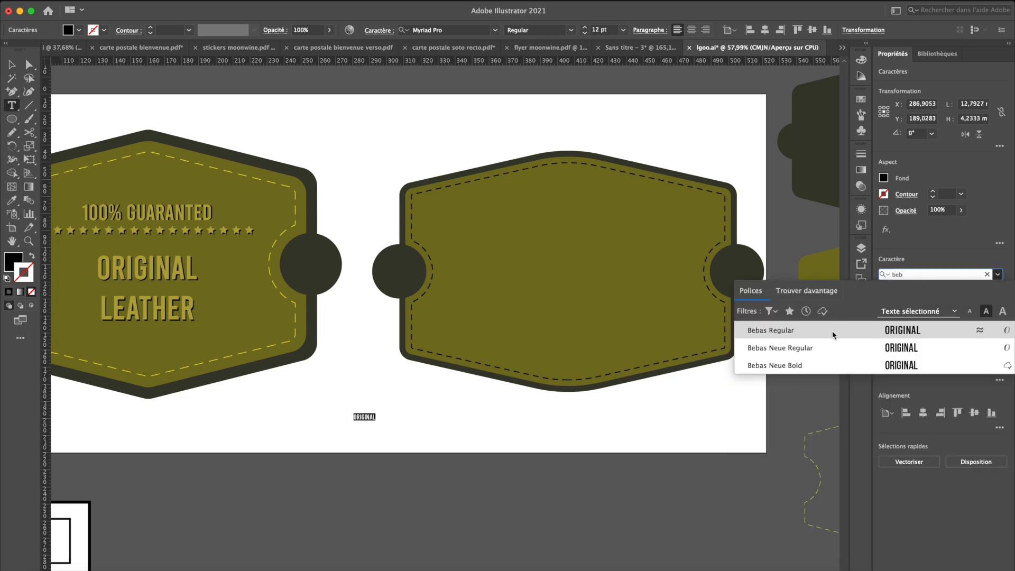
pyautogui.click(822, 366)
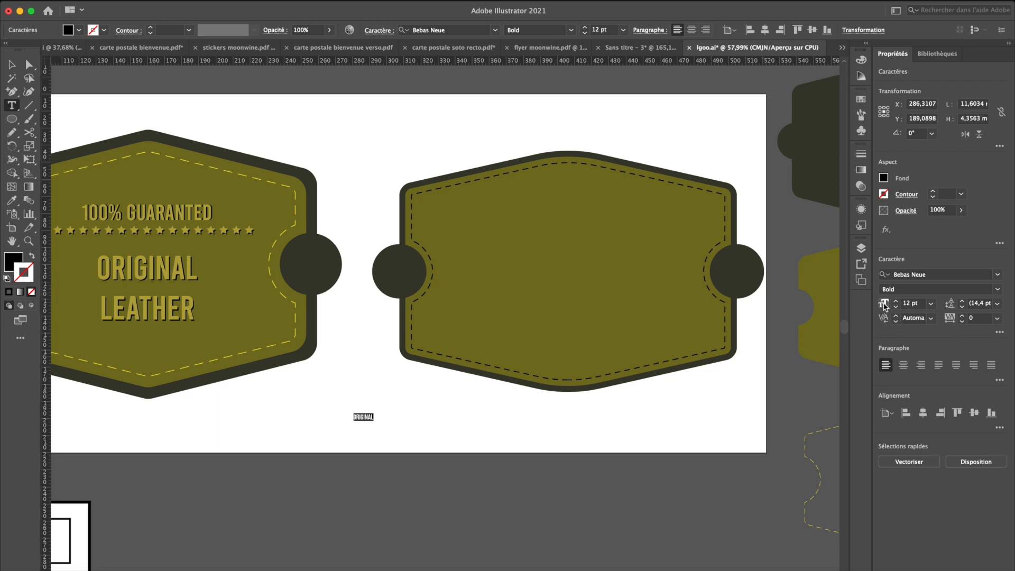
pyautogui.click(930, 303)
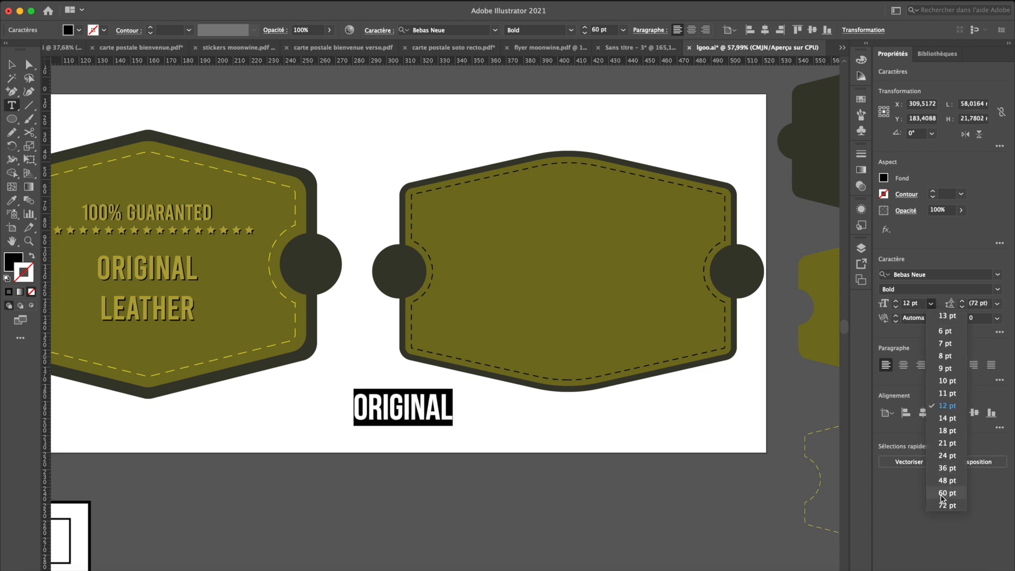
pyautogui.click(941, 493)
pyautogui.click(12, 64)
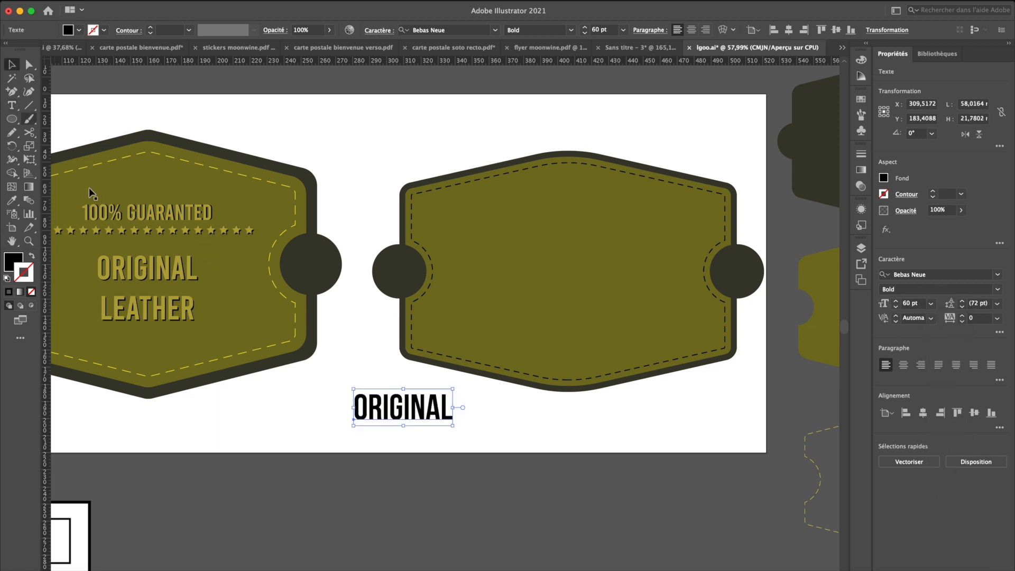
# - Move the ORIGINAL text onto the new badge, horizontally near its middle and slightly below centre
pyautogui.click(329, 437)
pyautogui.moveTo(415, 397); pyautogui.dragTo(576, 292)
pyautogui.click(456, 471)
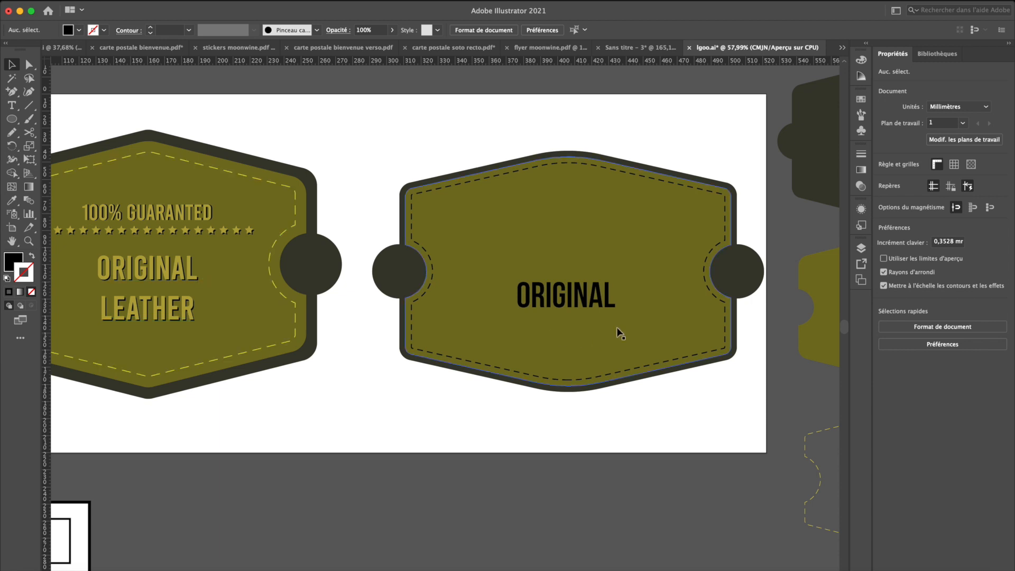
# - Offset a front copy of ORIGINAL one nudge left and up over the black text, and fill it with the copied yellow
pyautogui.click(572, 299)
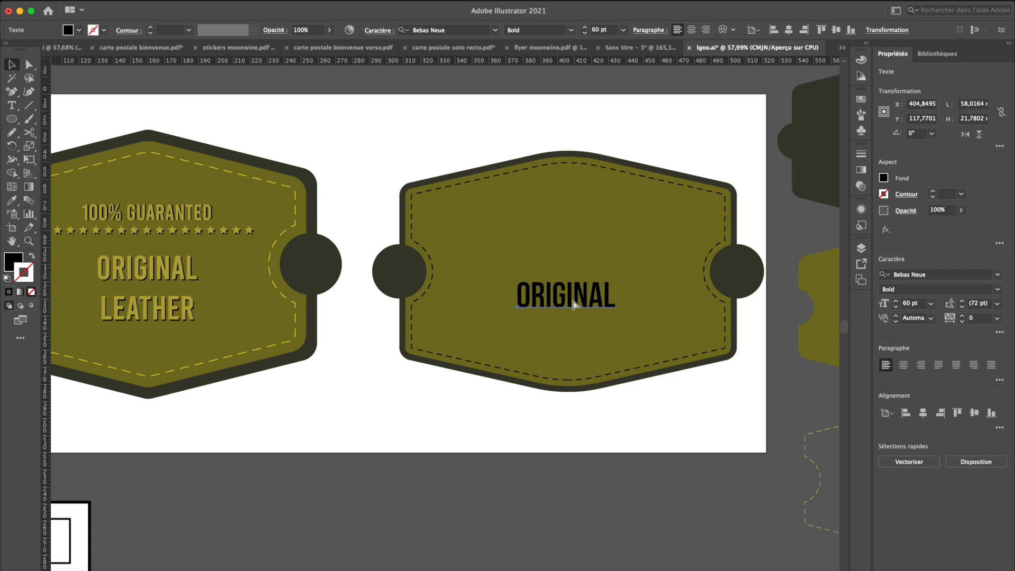
pyautogui.press('Left')
pyautogui.press('Up')
pyautogui.doubleClick(13, 261)
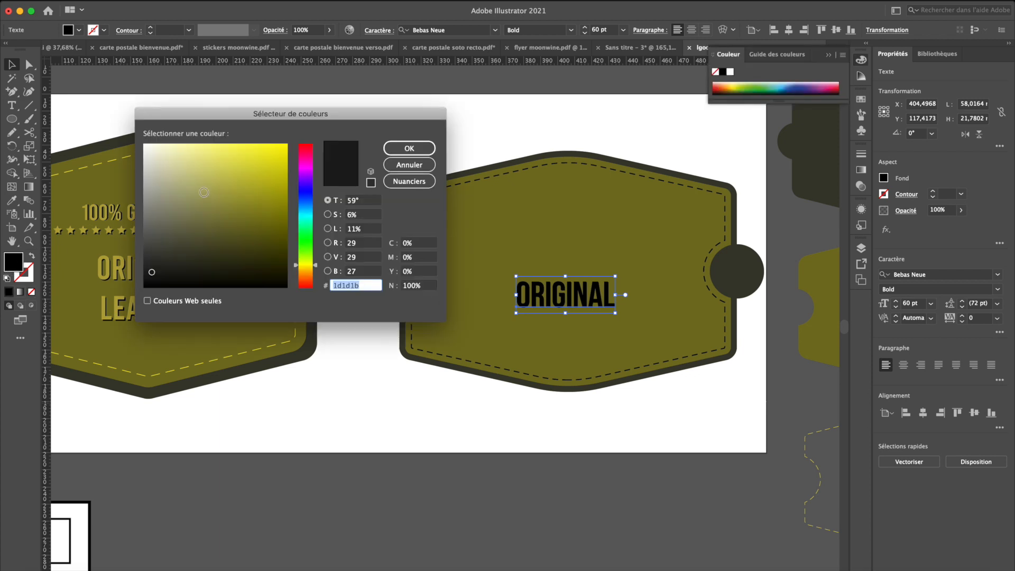
pyautogui.press('super+v')
pyautogui.click(409, 148)
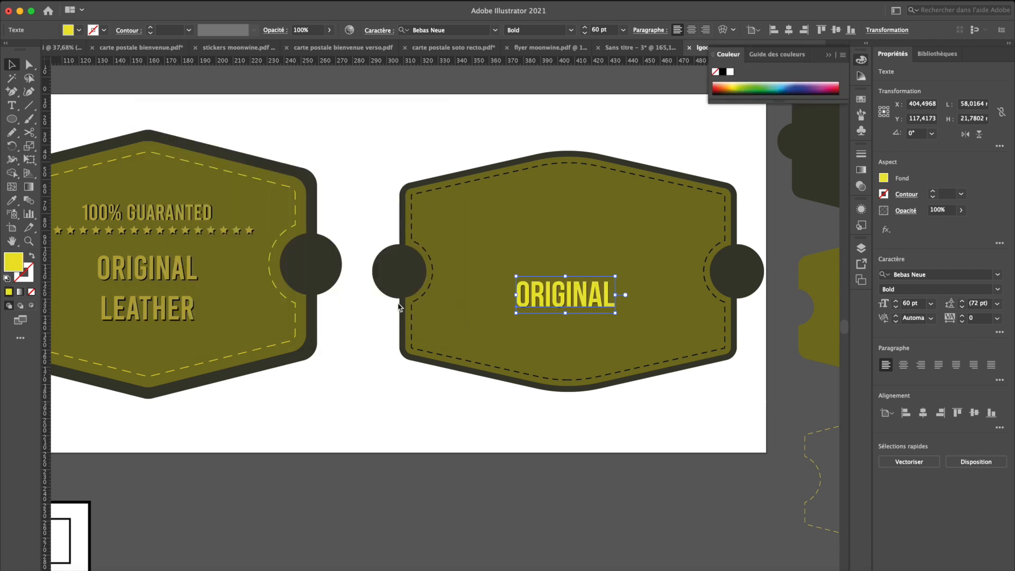
pyautogui.click(376, 410)
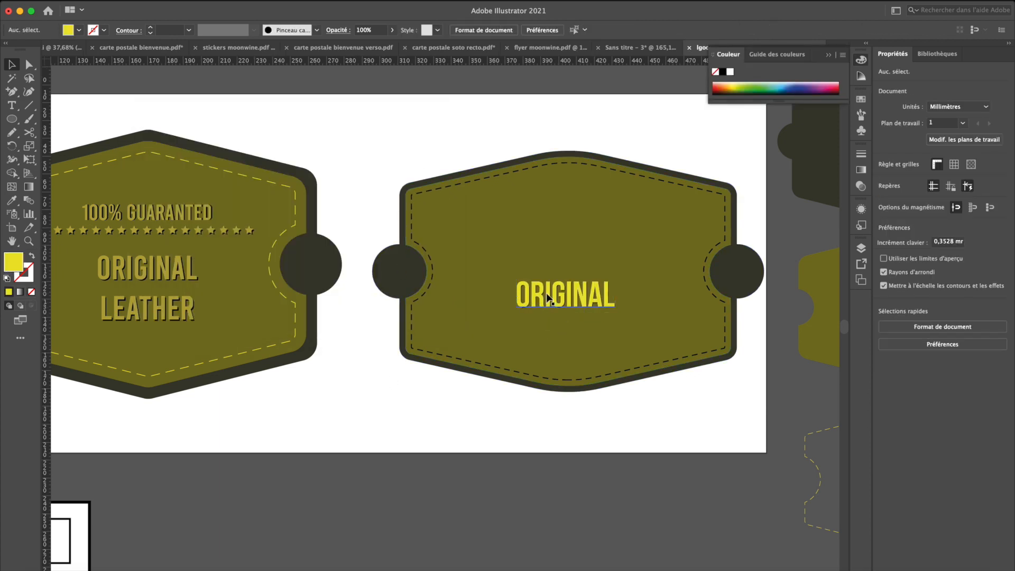
pyautogui.scroll(1, 547, 293)
pyautogui.scroll(3, 547, 293)
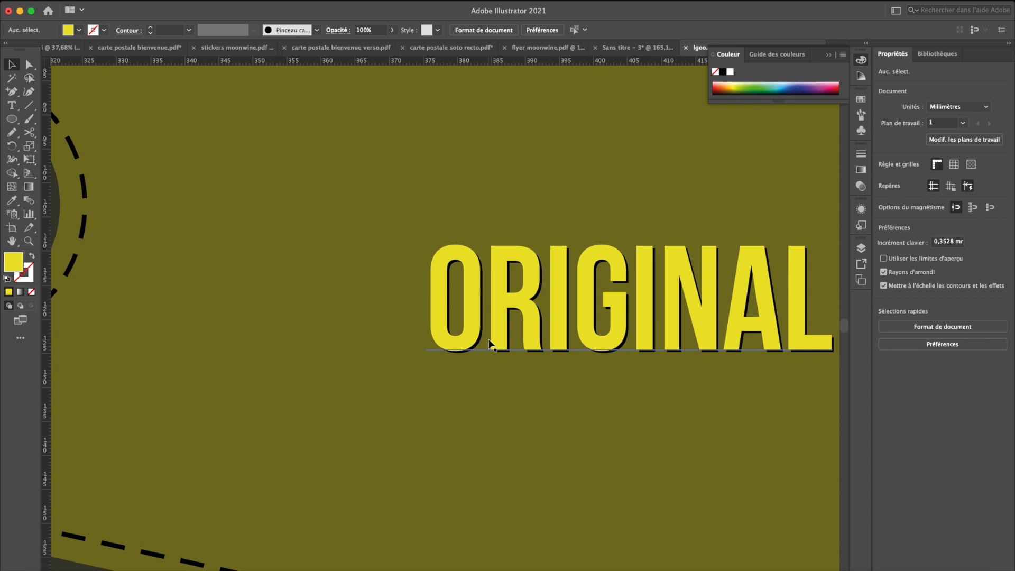
pyautogui.scroll(-3, 490, 343)
pyautogui.scroll(-3, 491, 341)
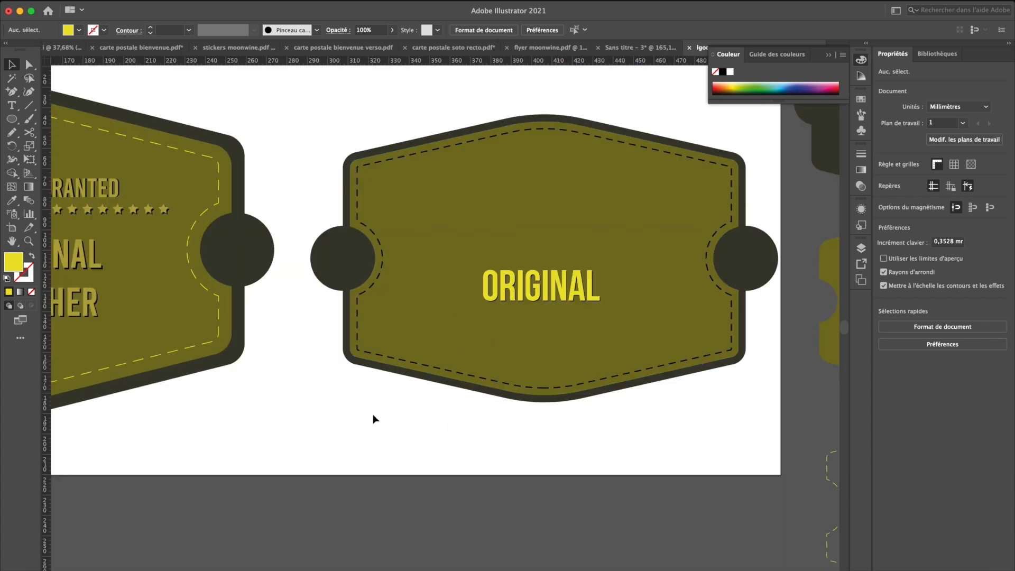
# - Draw a small yellow five-pointed star about 6,9 mm wide below the badge with the Star tool
pyautogui.click(12, 119)
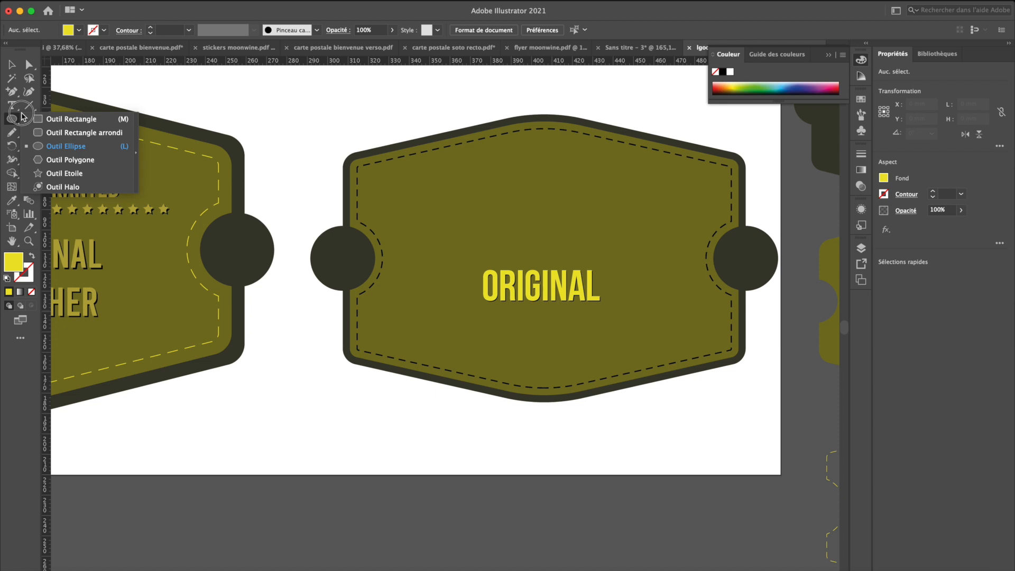
pyautogui.click(48, 174)
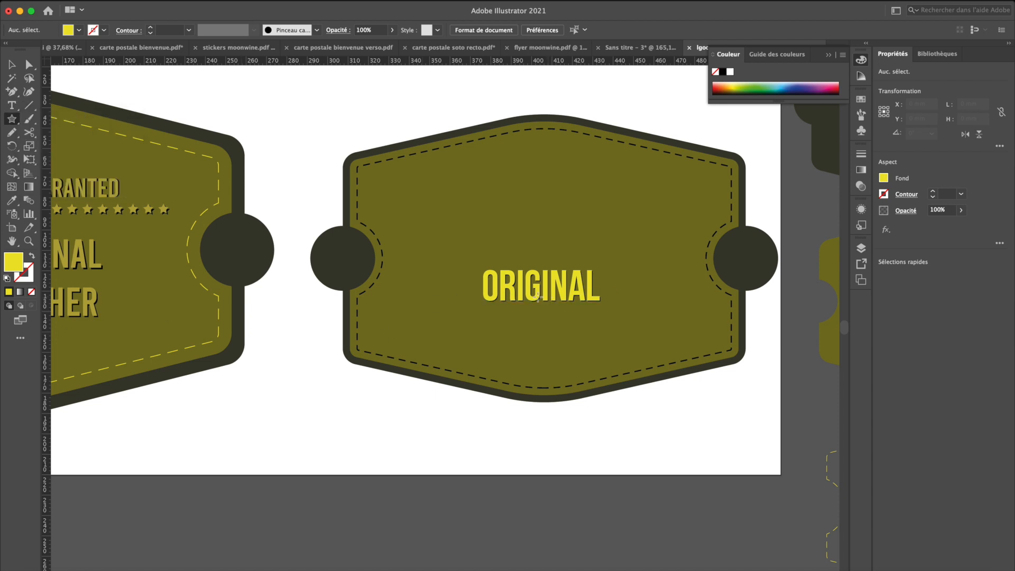
pyautogui.click(285, 443)
pyautogui.moveTo(284, 443); pyautogui.dragTo(305, 457)
pyautogui.moveTo(304, 457); pyautogui.dragTo(291, 447)
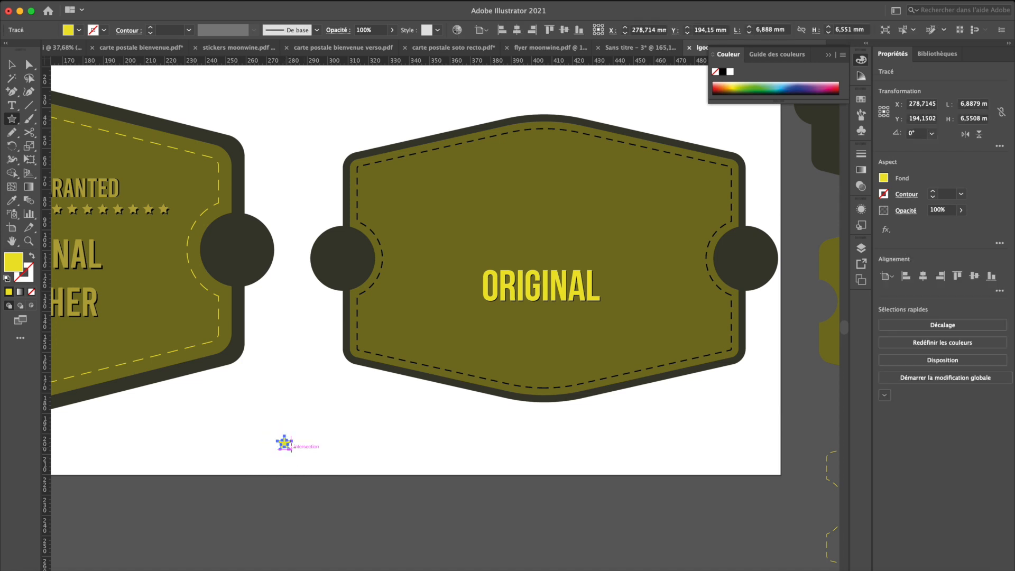
# - Duplicate the star about 9,3 mm to the right and repeat the copy into a row of 21 stars
pyautogui.press('v')
pyautogui.moveTo(285, 447); pyautogui.dragTo(305, 443)
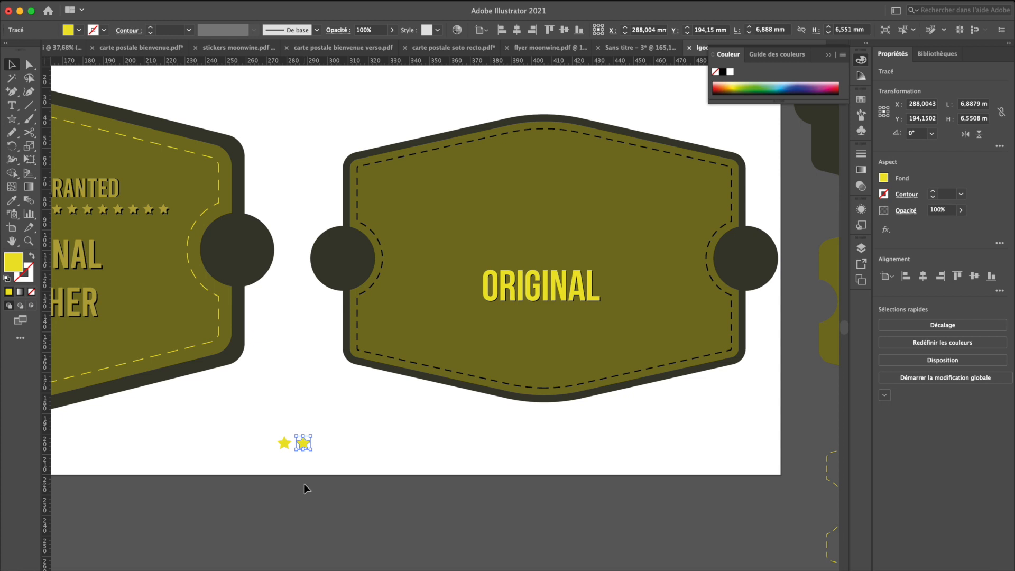
pyautogui.press('super+d')
pyautogui.press('super+d')
pyautogui.press('super+d')
pyautogui.press('super+d')
pyautogui.press('super+d')
pyautogui.press('super+d')
pyautogui.press('super+d')
pyautogui.press('super+d')
pyautogui.press('super+d')
pyautogui.press('super+d')
pyautogui.press('super+d')
pyautogui.press('super+d')
pyautogui.press('super+d')
pyautogui.press('super+d')
pyautogui.press('super+d')
pyautogui.press('super+d')
pyautogui.press('super+d')
pyautogui.press('super+d')
pyautogui.press('super+d')
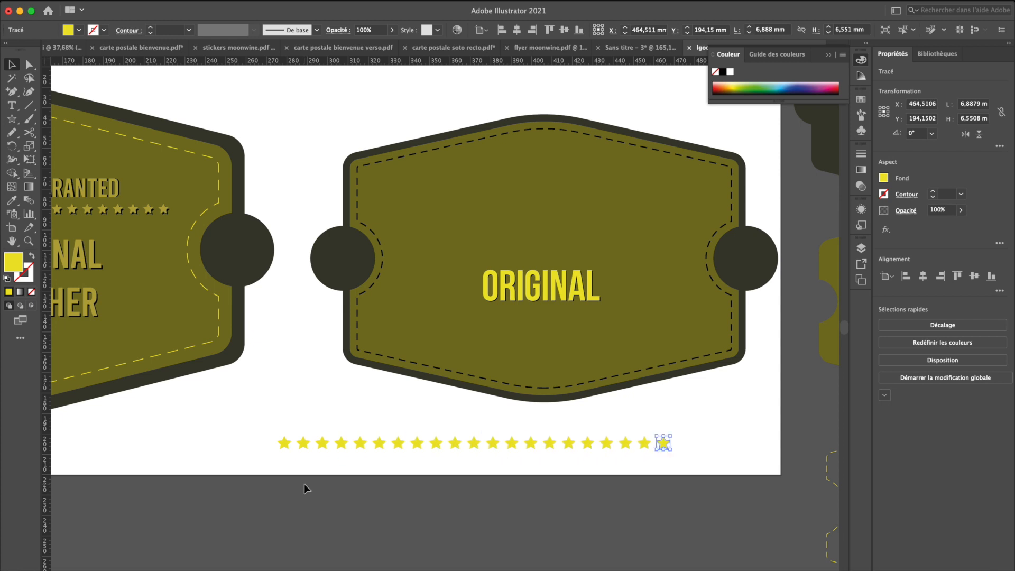
# - Delete the last six stars at the right end and group the remaining 15
pyautogui.moveTo(559, 468); pyautogui.dragTo(680, 434)
pyautogui.press('Delete')
pyautogui.moveTo(266, 425); pyautogui.dragTo(574, 462)
pyautogui.press('super+g')
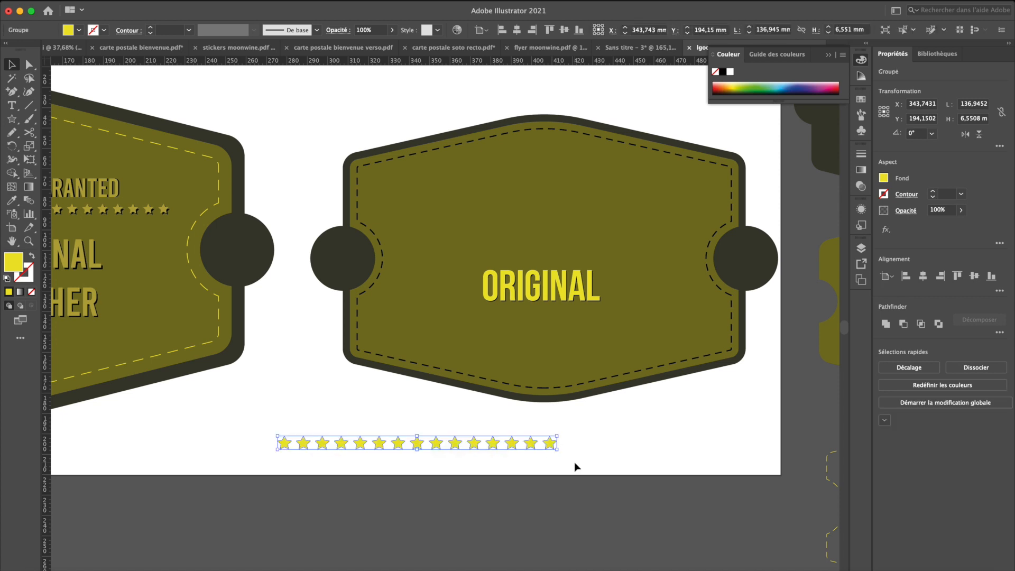
# - Offset a back copy of the star row one nudge down and right, and give it the side circle's dark fill
pyautogui.press('a')
pyautogui.press('v')
pyautogui.press('Down')
pyautogui.press('Right')
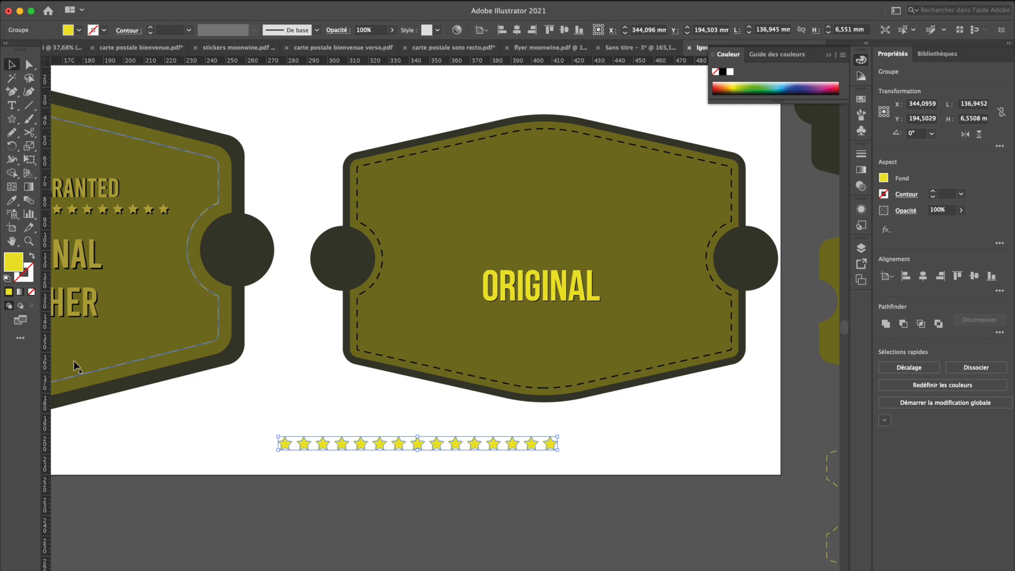
pyautogui.press('i')
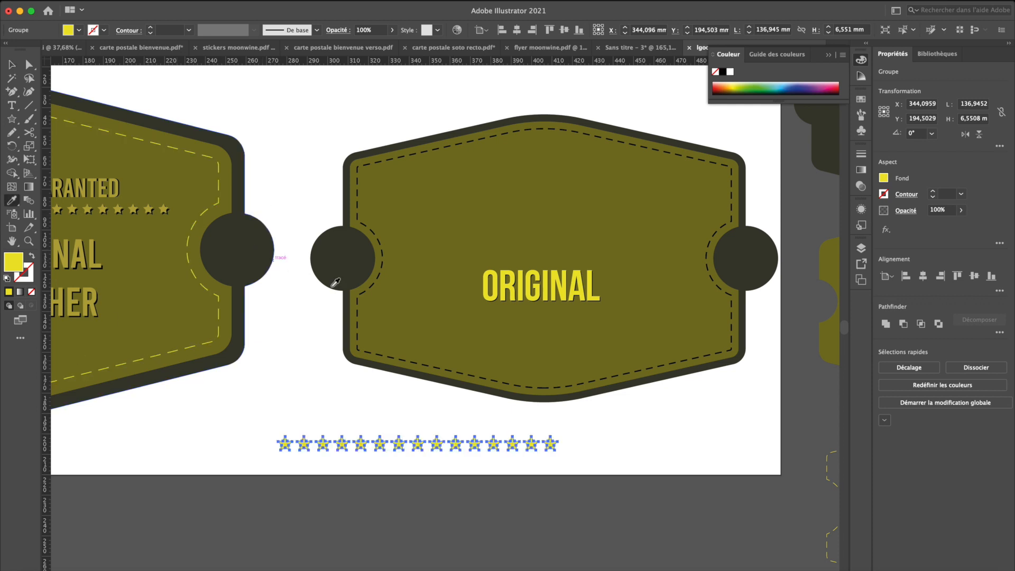
pyautogui.click(346, 272)
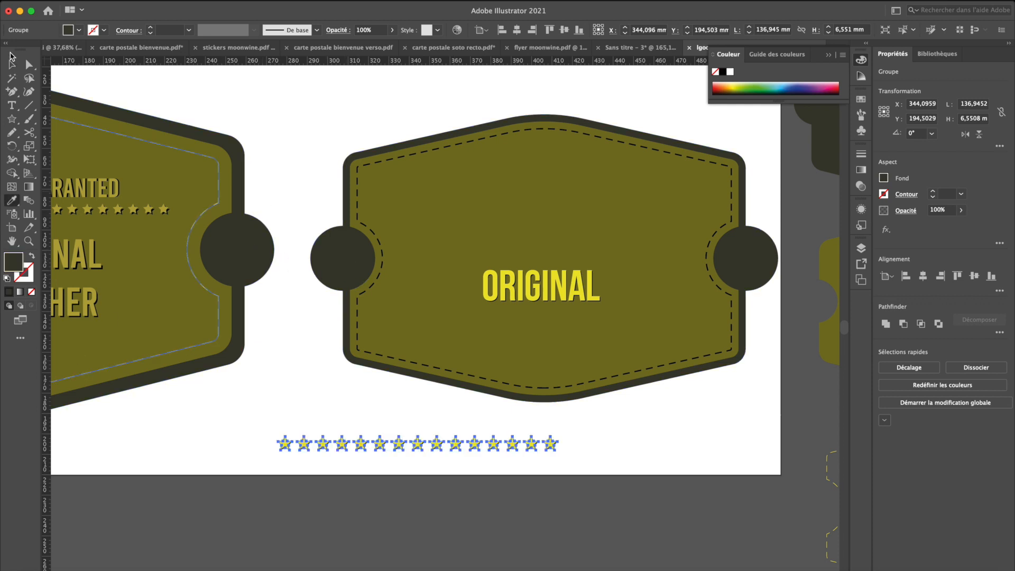
pyautogui.click(12, 64)
pyautogui.click(242, 483)
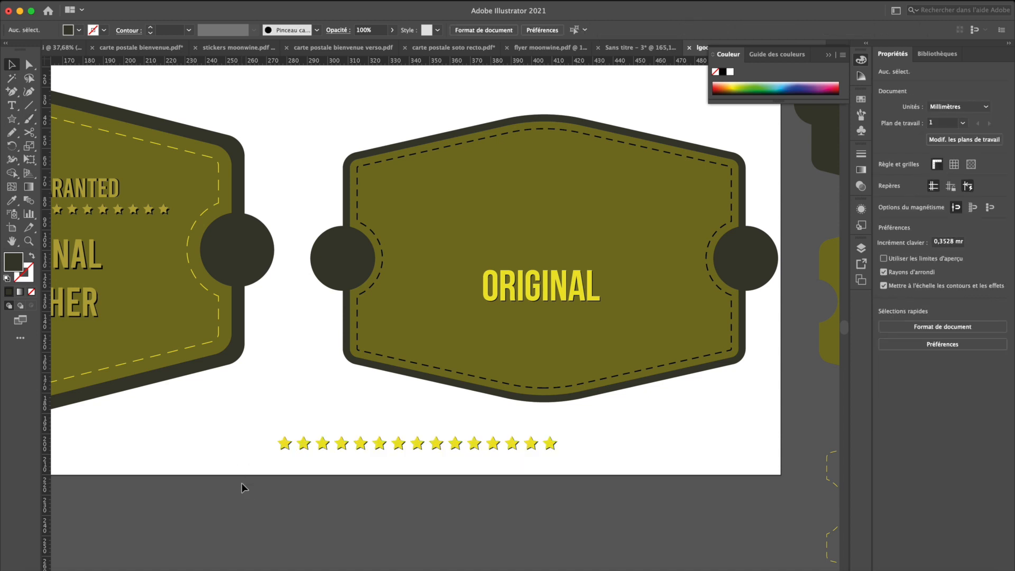
# - Move the yellow star row together with its dark shadow row onto the badge above ORIGINAL
pyautogui.click(583, 453)
pyautogui.moveTo(583, 453); pyautogui.dragTo(228, 441)
pyautogui.moveTo(301, 444); pyautogui.dragTo(470, 221)
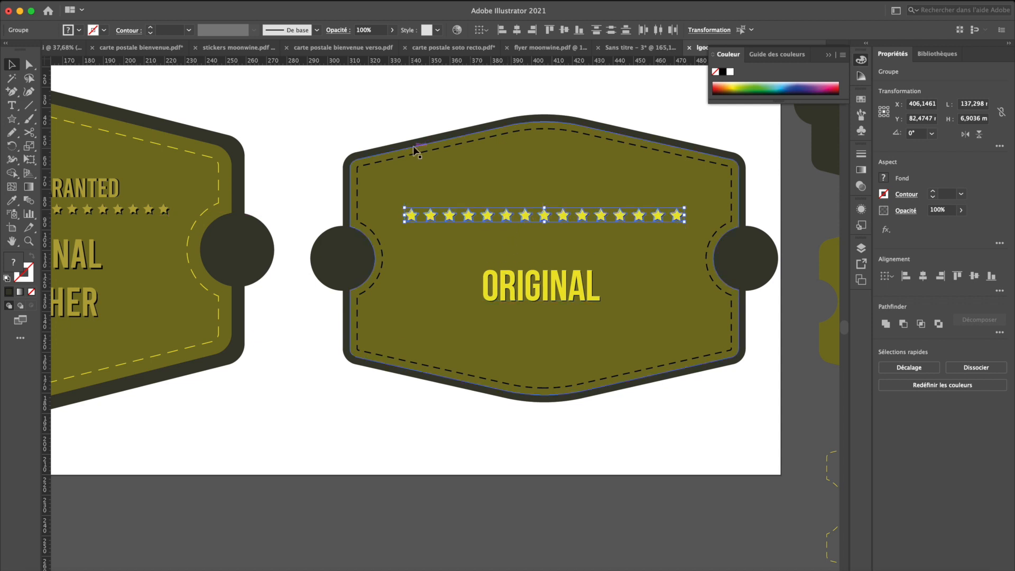
# - Centre all the badge shapes, star rows and text horizontally on one another
pyautogui.moveTo(407, 113); pyautogui.dragTo(594, 312)
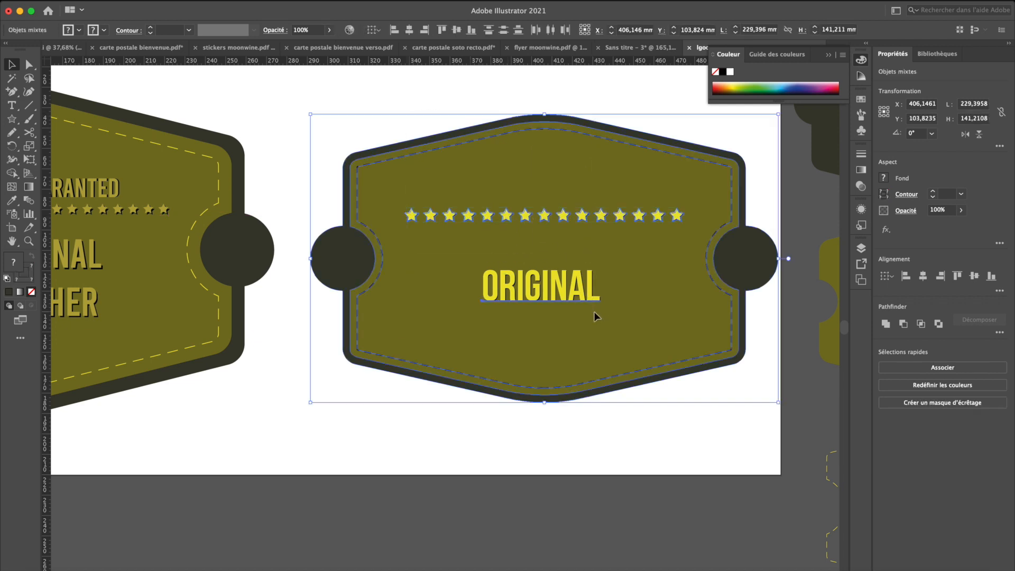
pyautogui.click(923, 276)
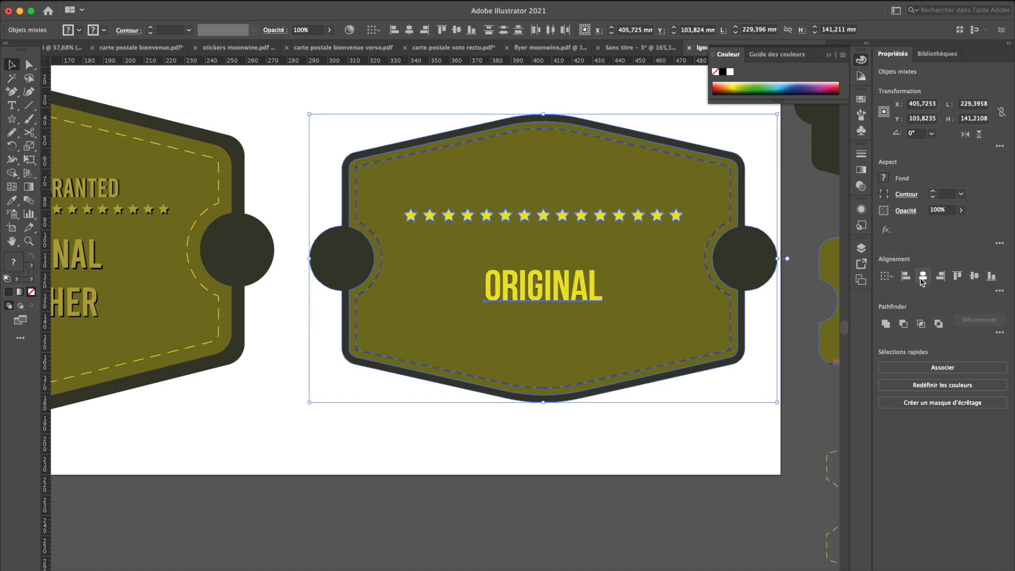
pyautogui.click(519, 465)
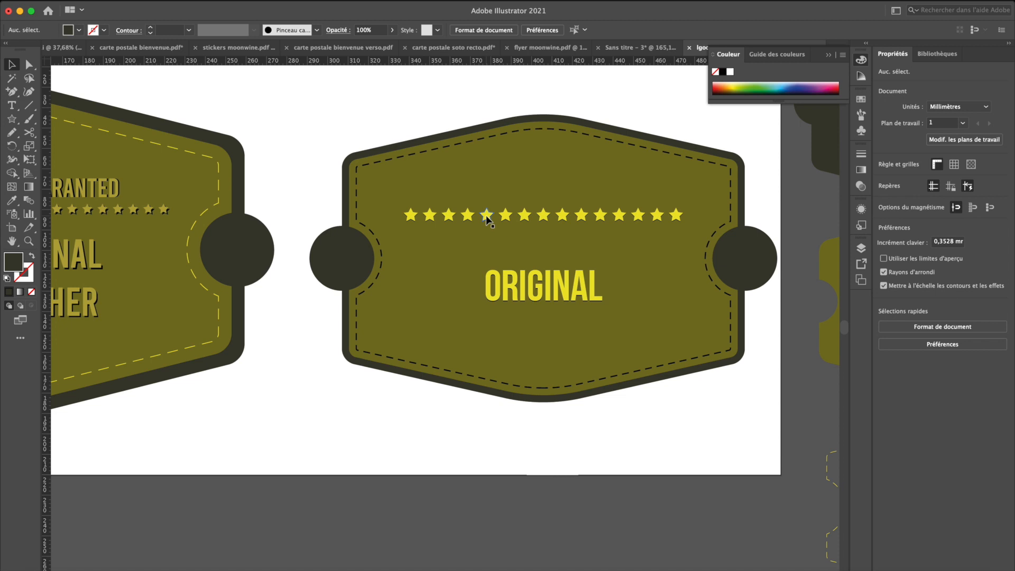
# - Recolour the yellow star row with the muted gold fill sampled from the reference badge's ORIGINAL lettering
pyautogui.press('y')
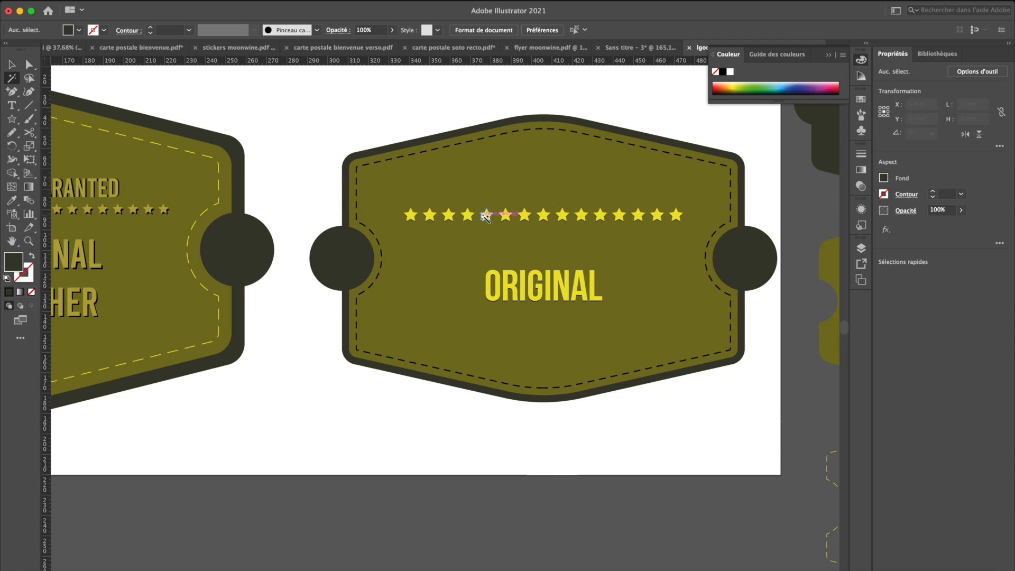
pyautogui.click(486, 215)
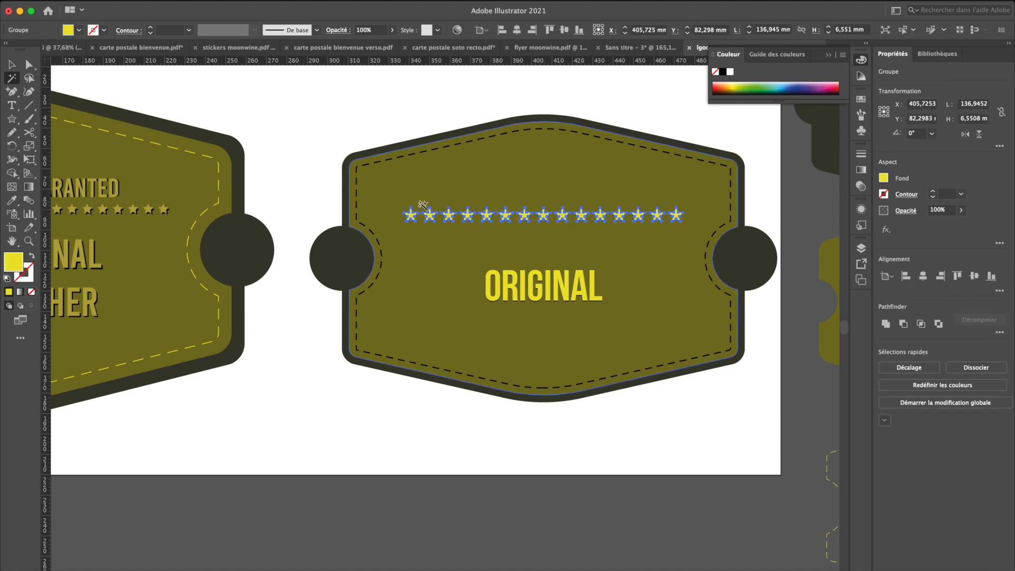
pyautogui.press('i')
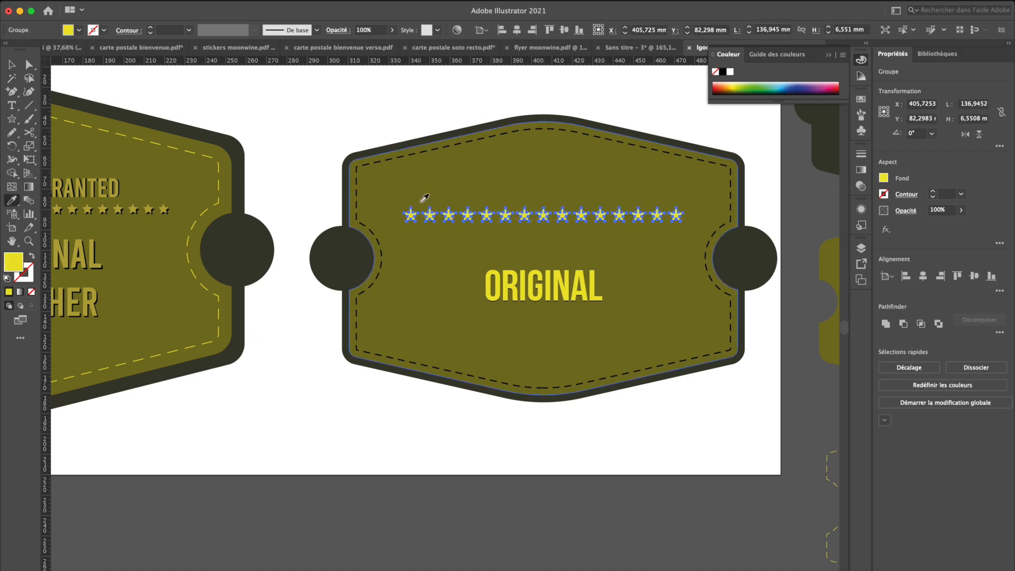
pyautogui.click(171, 253)
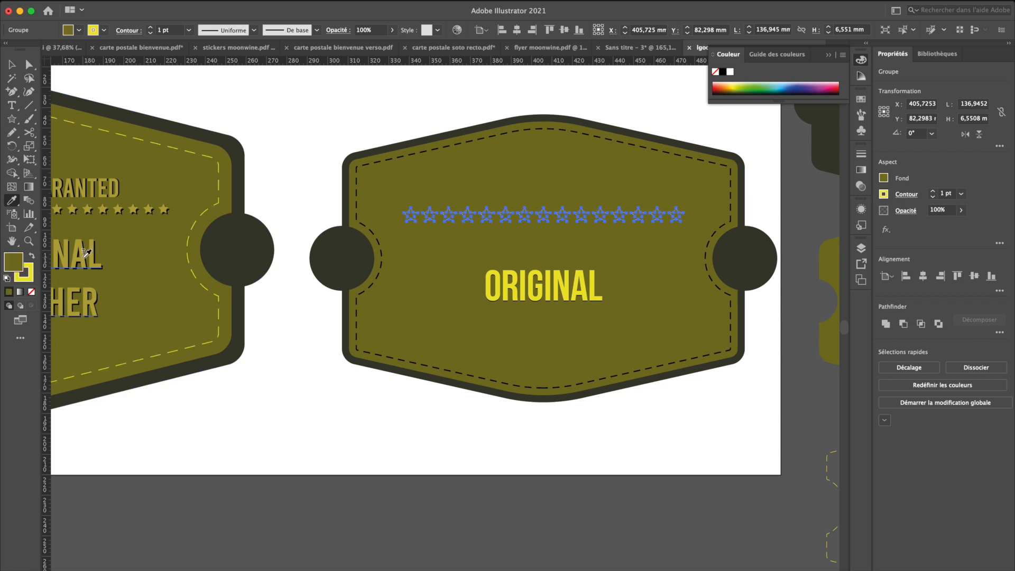
pyautogui.click(86, 254)
pyautogui.click(12, 64)
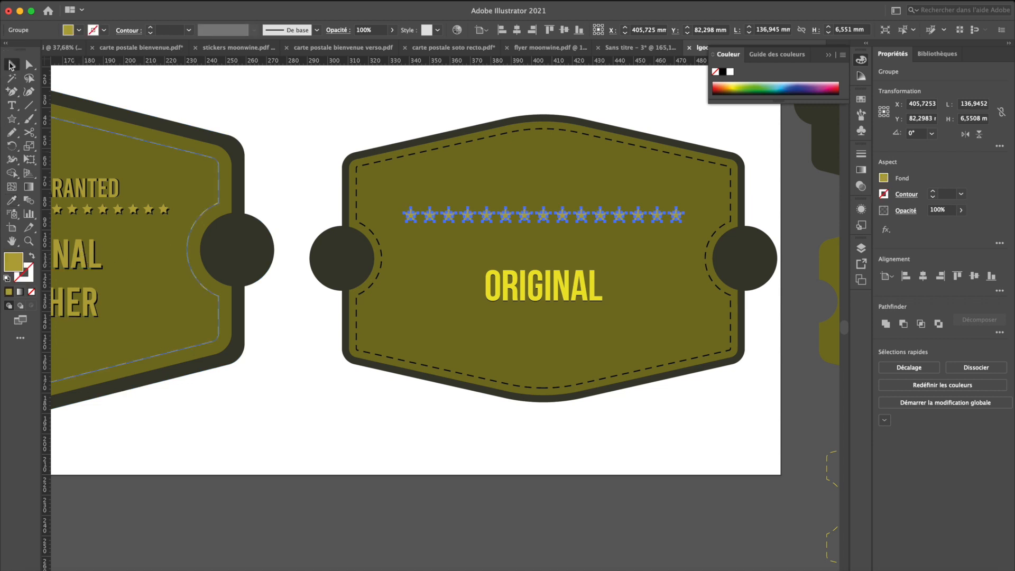
pyautogui.click(304, 423)
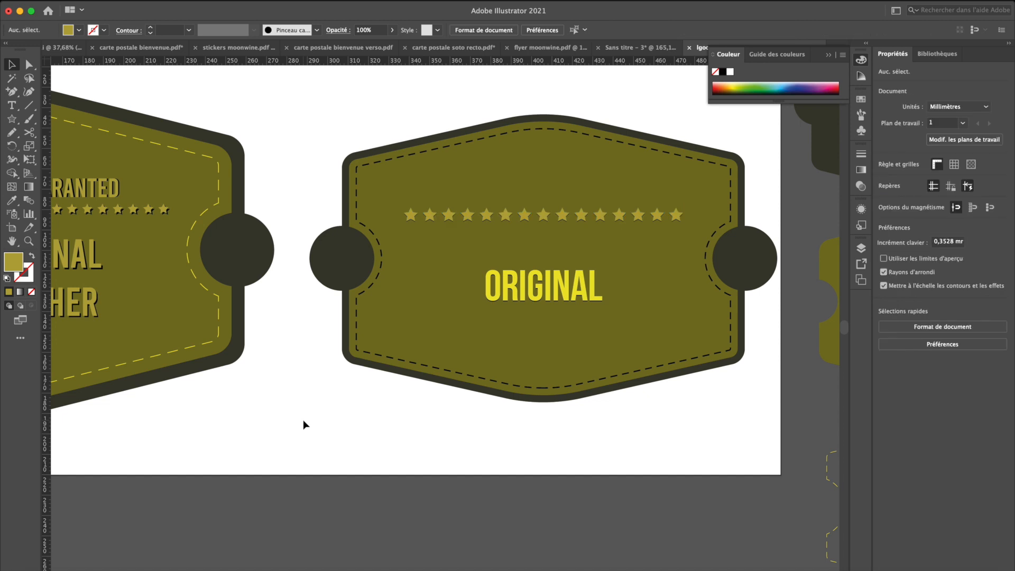
# - Give the yellow ORIGINAL text the same muted gold fill, sampled from the existing gold artwork
pyautogui.click(540, 286)
pyautogui.press('i')
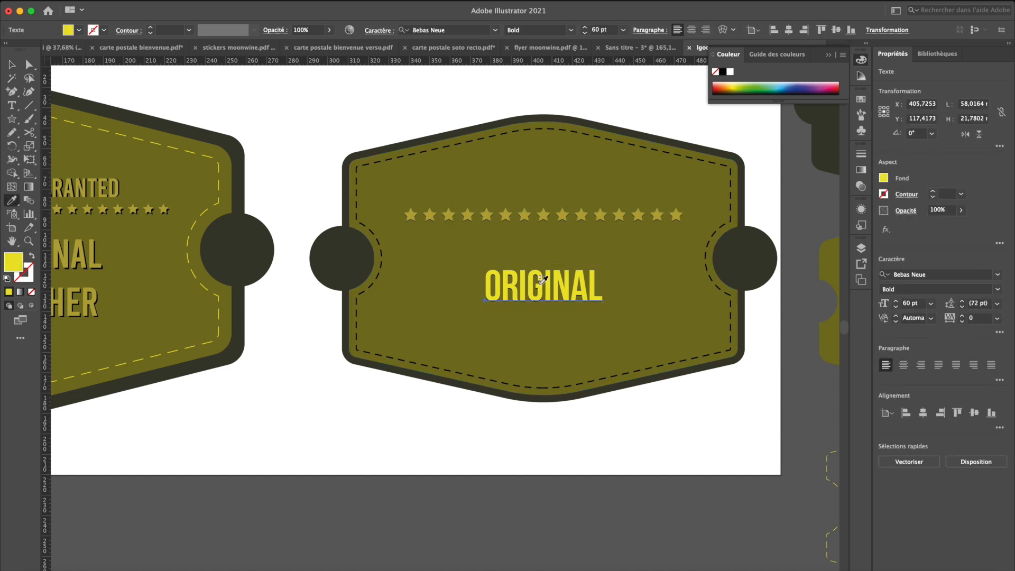
pyautogui.click(509, 211)
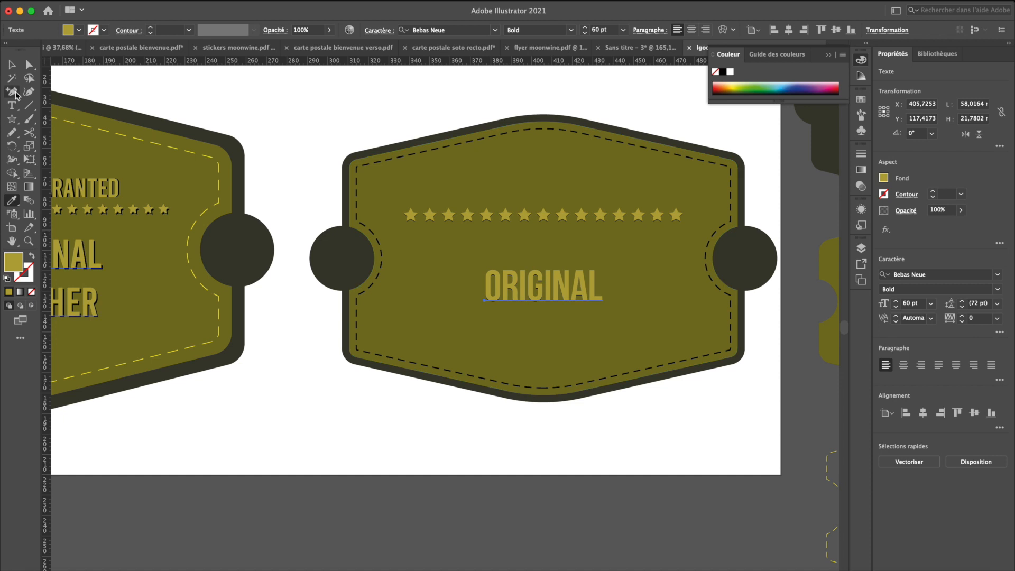
pyautogui.click(11, 65)
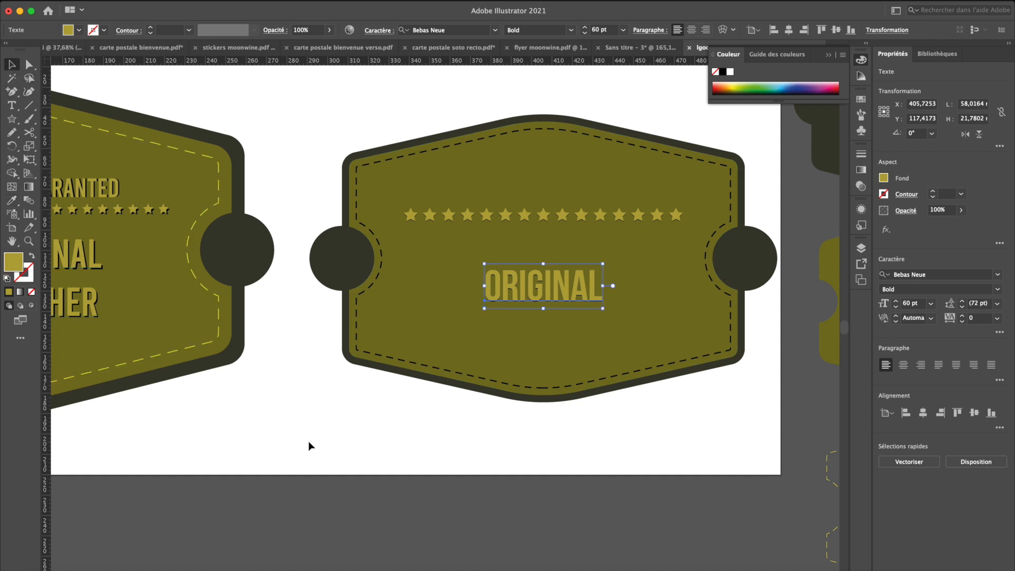
# - Nudge the gold ORIGINAL text and the gold star row one increment up and left from their dark shadow copies
pyautogui.press('Up')
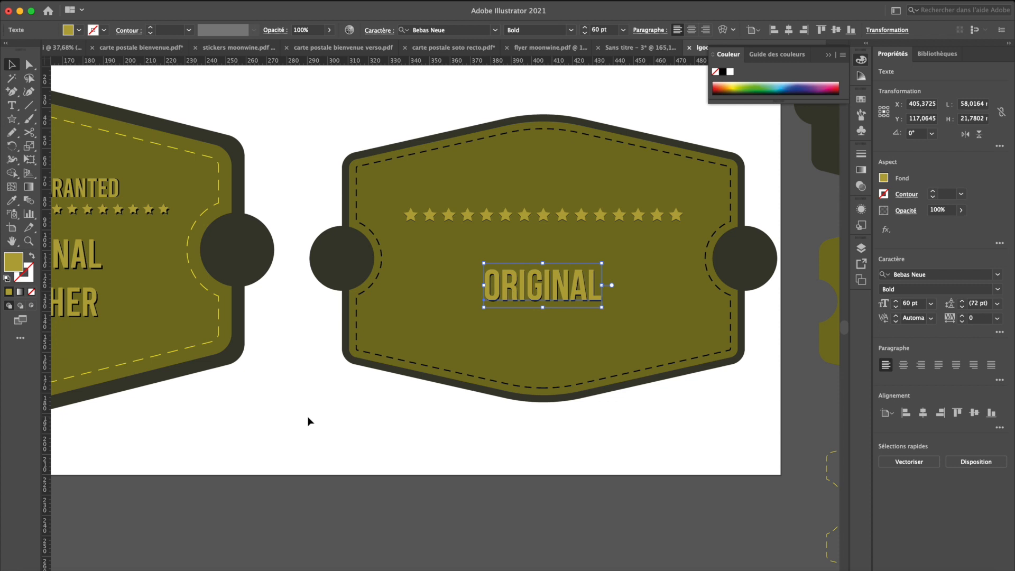
pyautogui.click(308, 420)
pyautogui.click(508, 211)
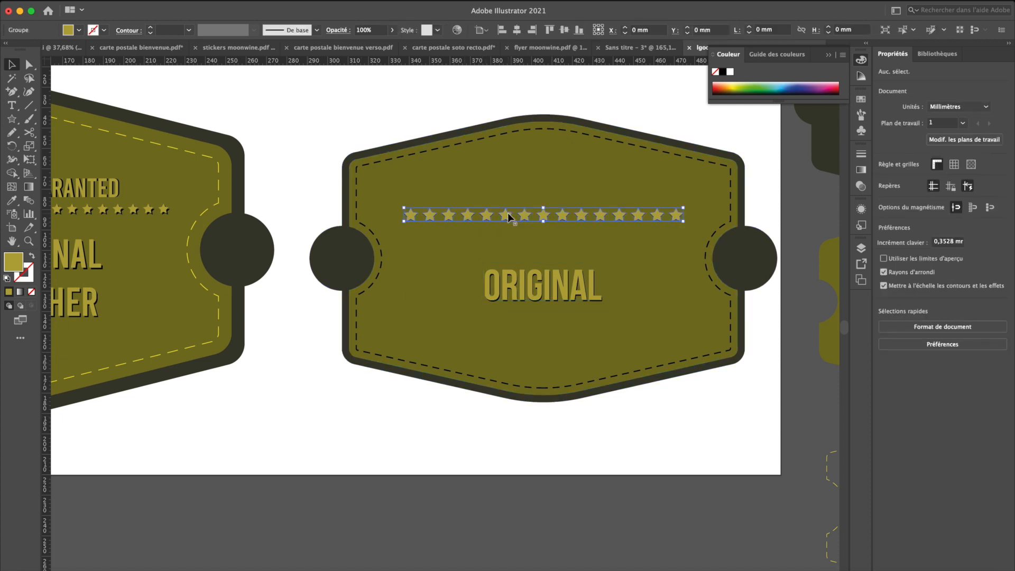
pyautogui.click(373, 420)
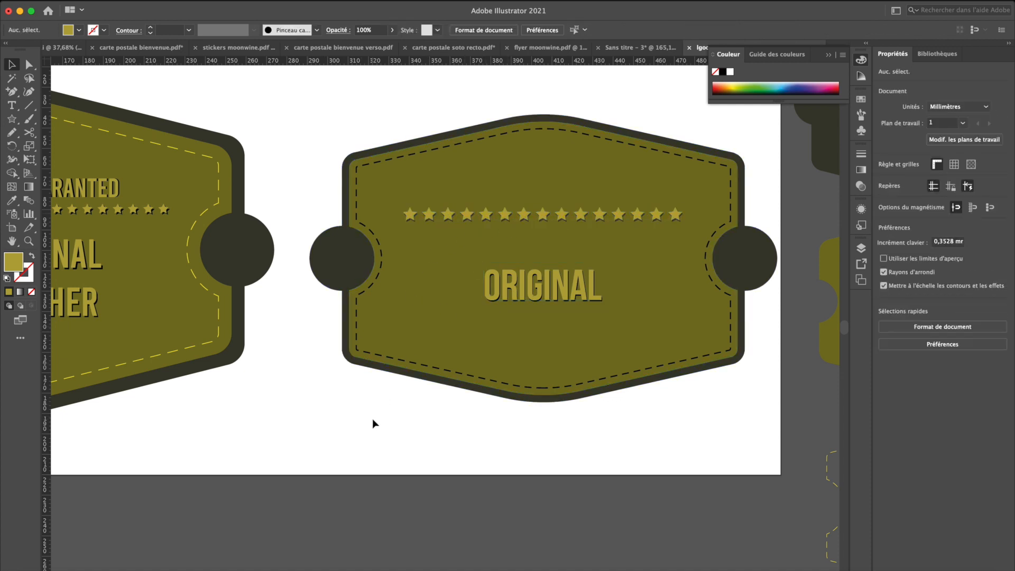
pyautogui.scroll(-1, 372, 420)
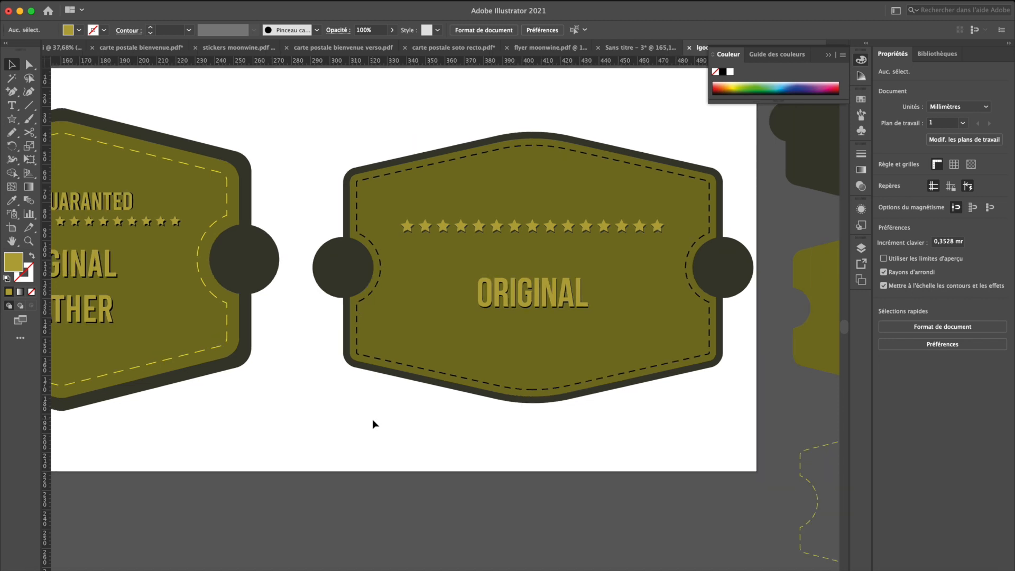
pyautogui.scroll(-6, 372, 420)
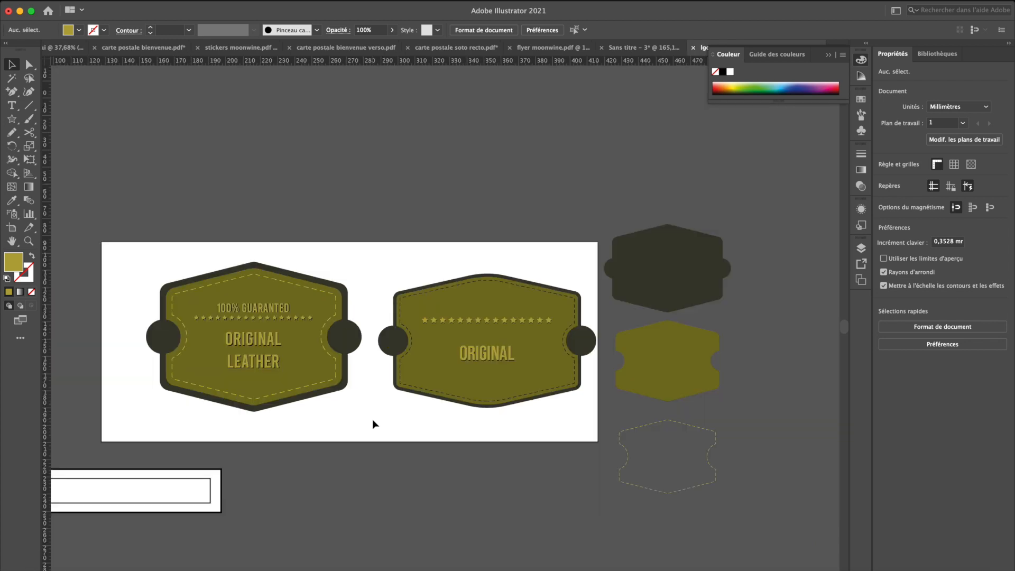
pyautogui.scroll(6, 372, 420)
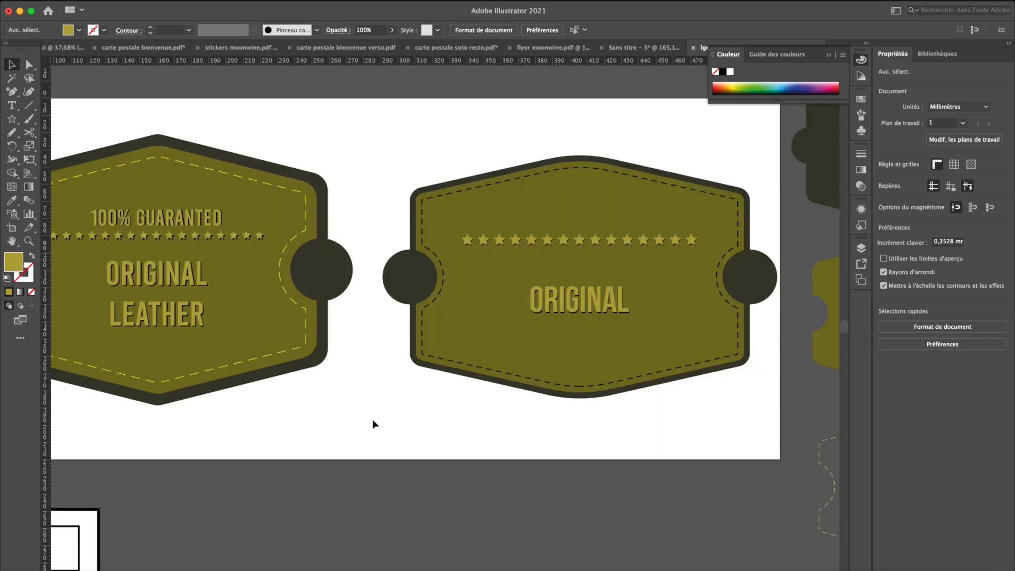